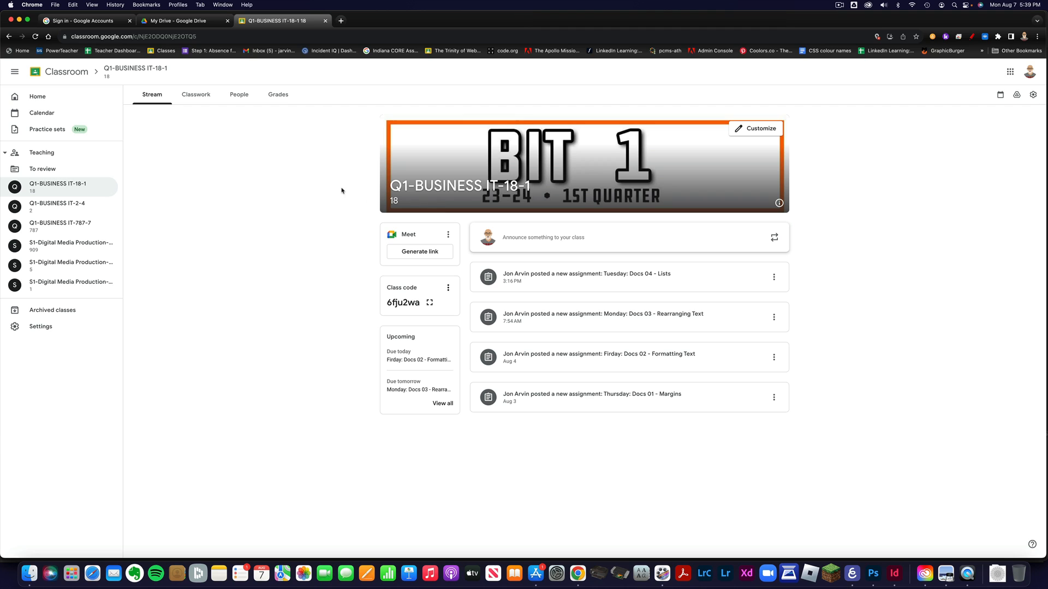
# Open the 04 Bullets - Numbers Help Page attached to the "Tuesday: Docs 04 - Lists" assignment in the class's classwork.
pyautogui.click(204, 106)
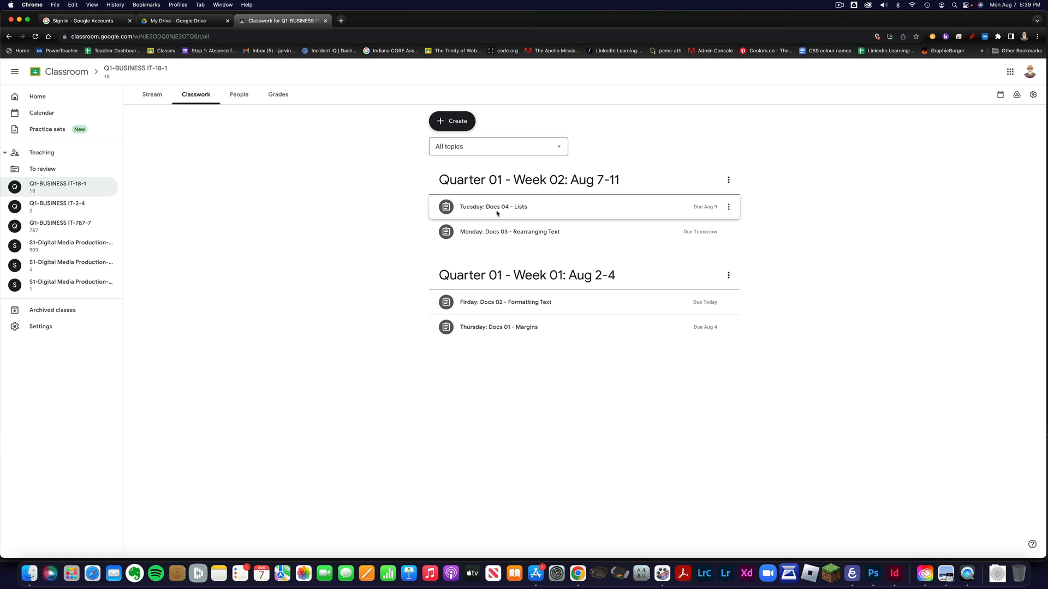
pyautogui.click(507, 212)
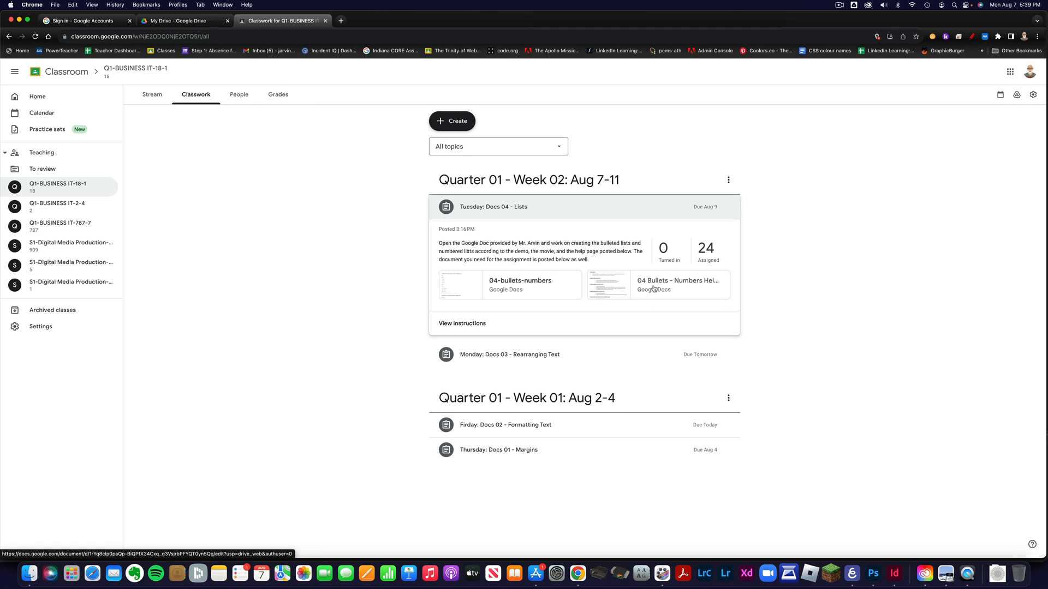
pyautogui.click(608, 287)
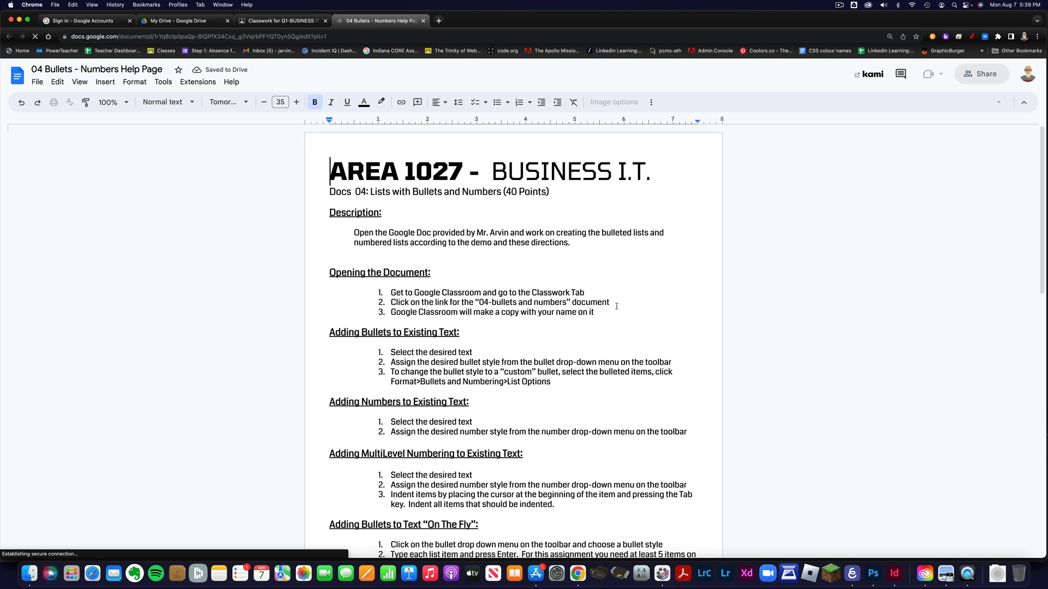
# Read through the help page's instructions on bulleted, numbered and multi-level lists, and close it.
pyautogui.scroll(-1, 596, 360)
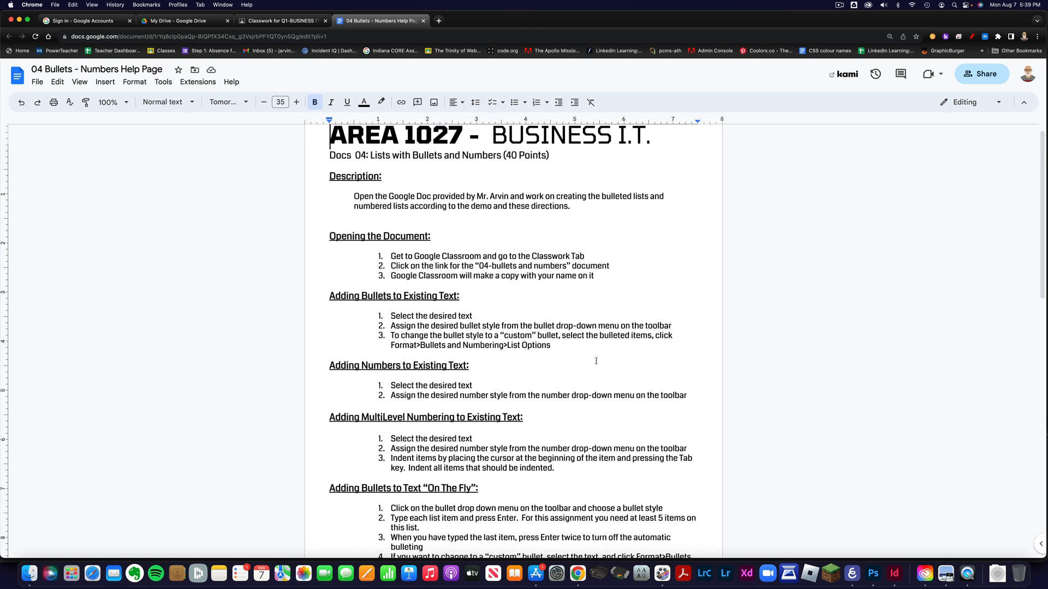
pyautogui.scroll(-2, 595, 361)
pyautogui.scroll(-9, 596, 361)
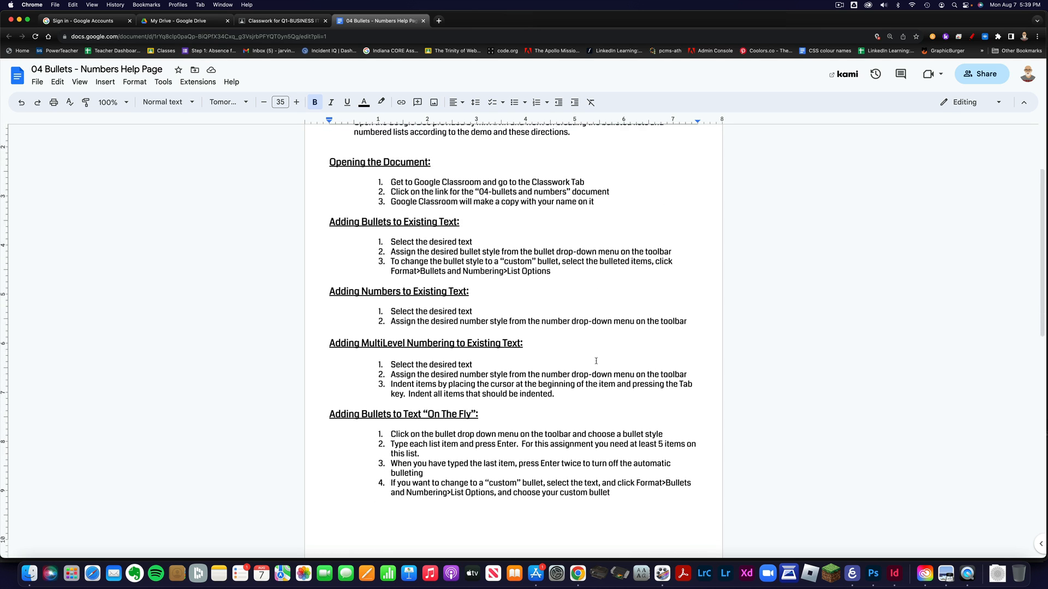
pyautogui.scroll(-9, 596, 360)
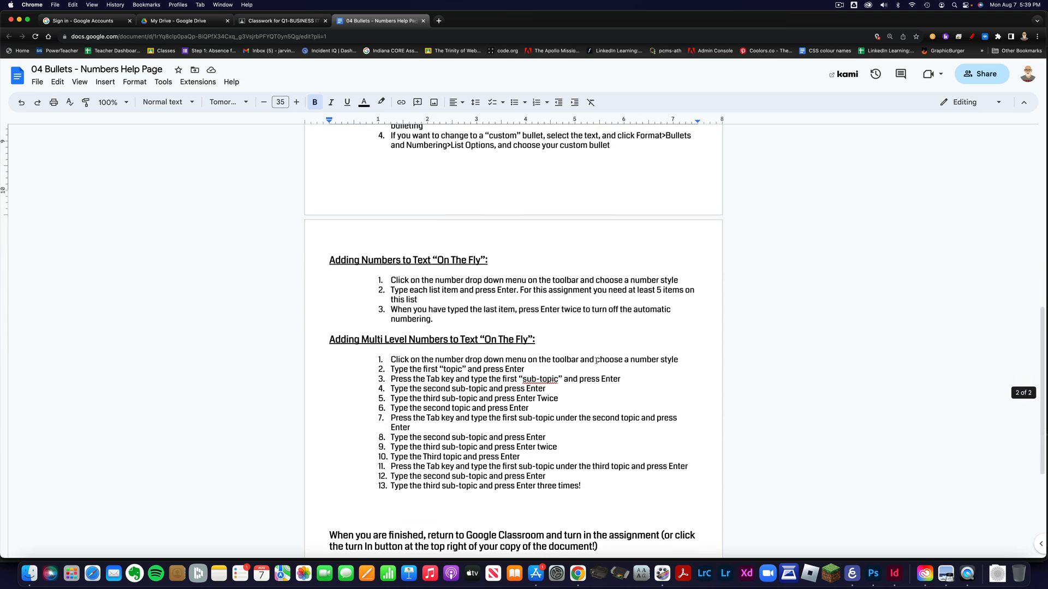
pyautogui.scroll(20, 596, 361)
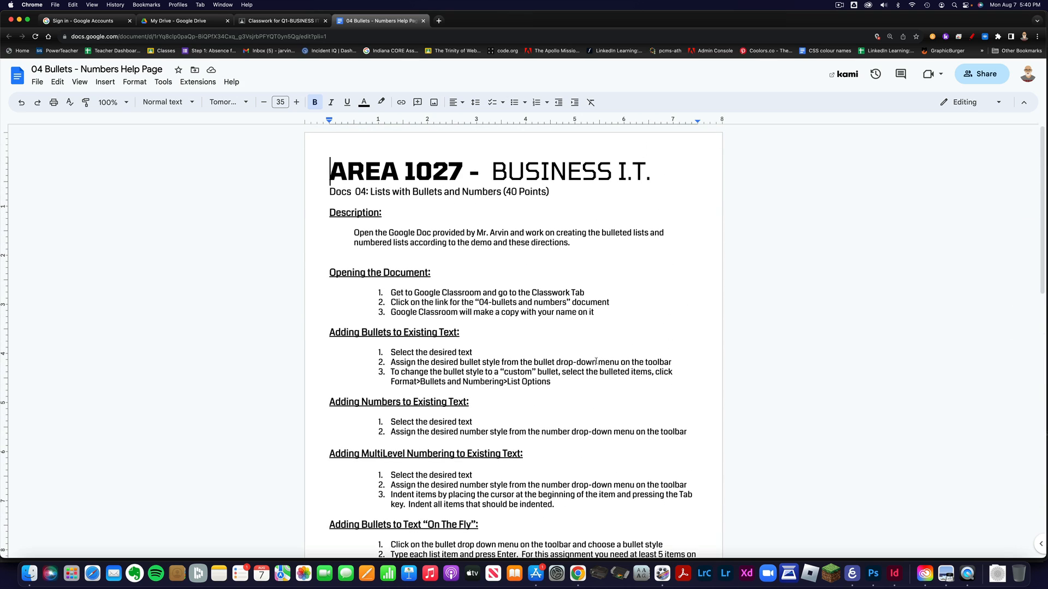
pyautogui.click(423, 21)
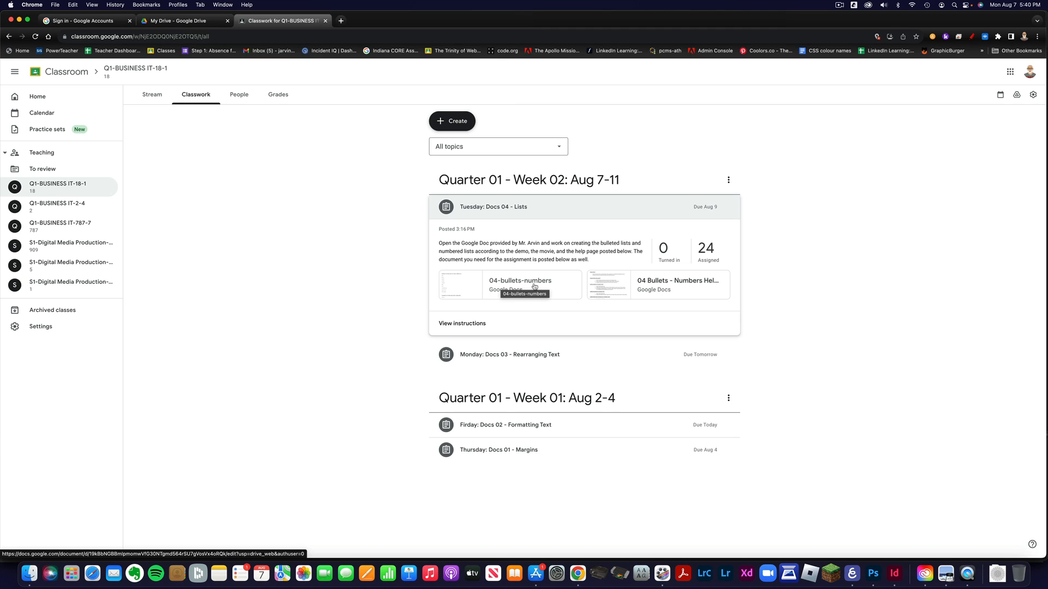
# Open the assignment's 04-bullets-numbers document and make a copy named "Copy of 04-bullets-numbers" in the 04-lists folder.
pyautogui.click(460, 286)
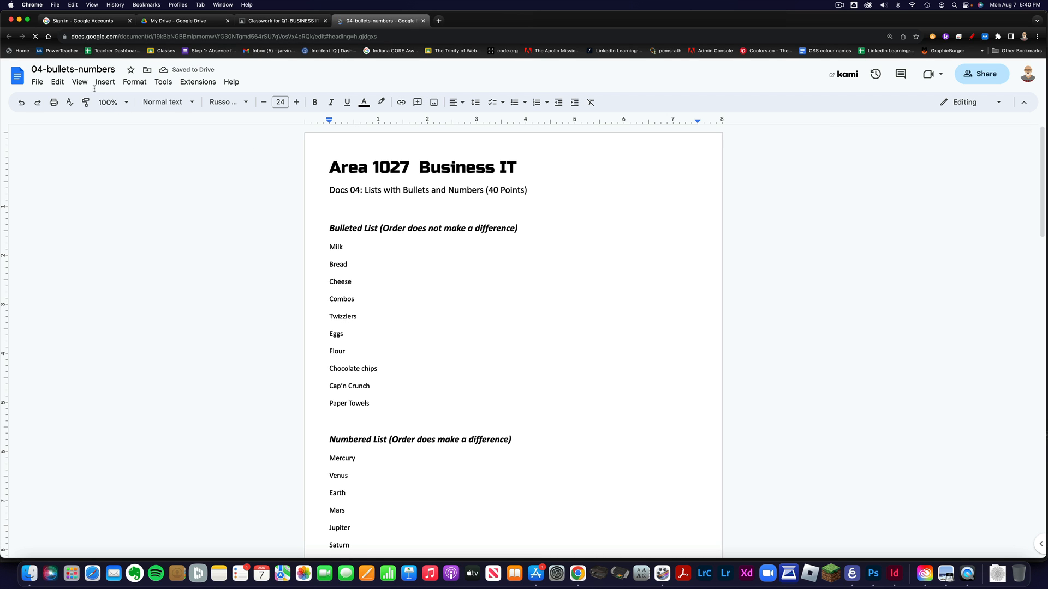
pyautogui.click(36, 83)
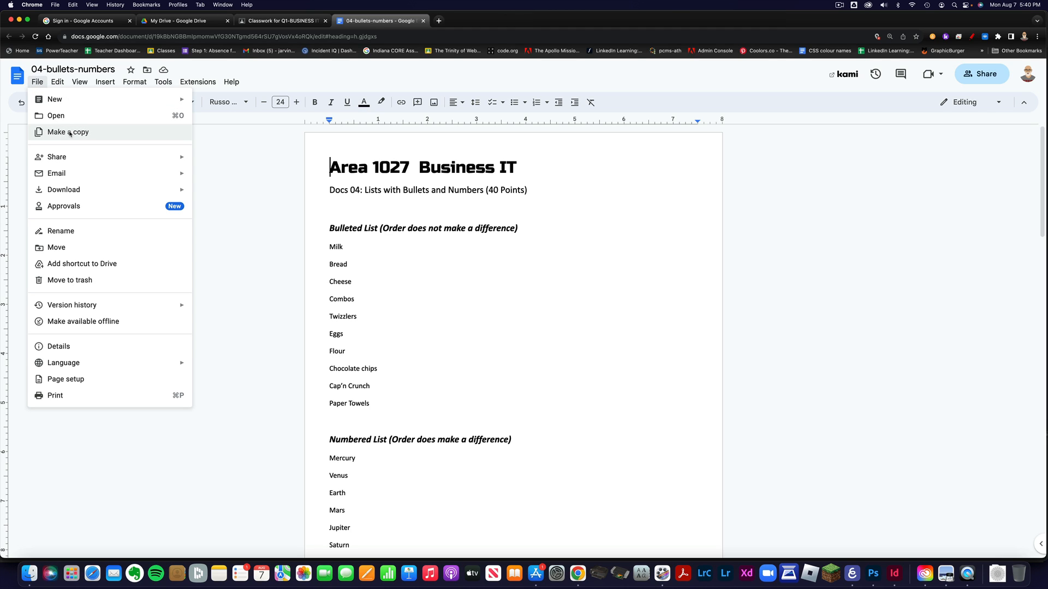
pyautogui.click(69, 133)
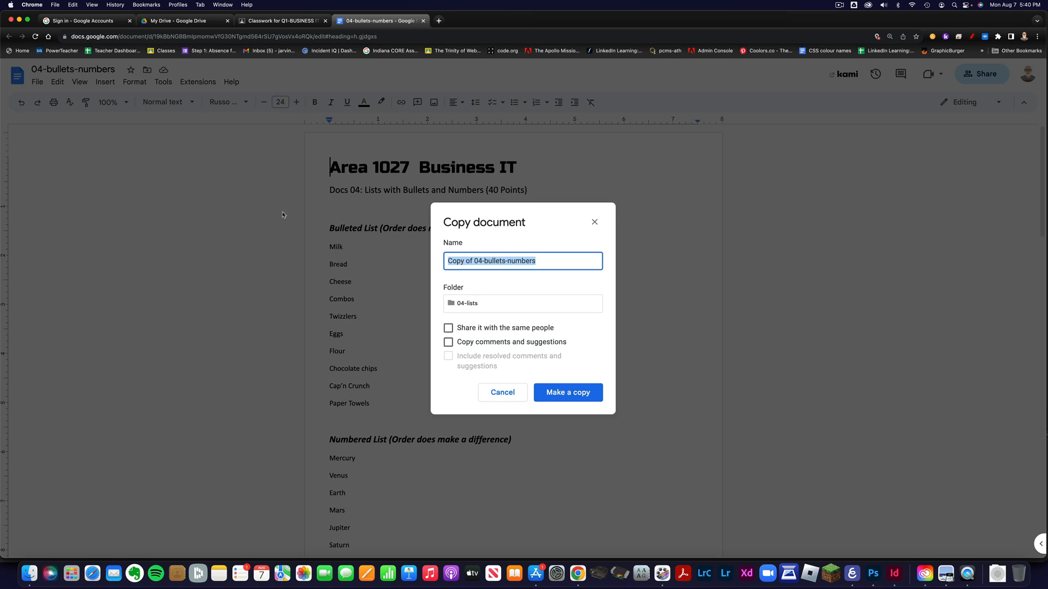
pyautogui.click(559, 391)
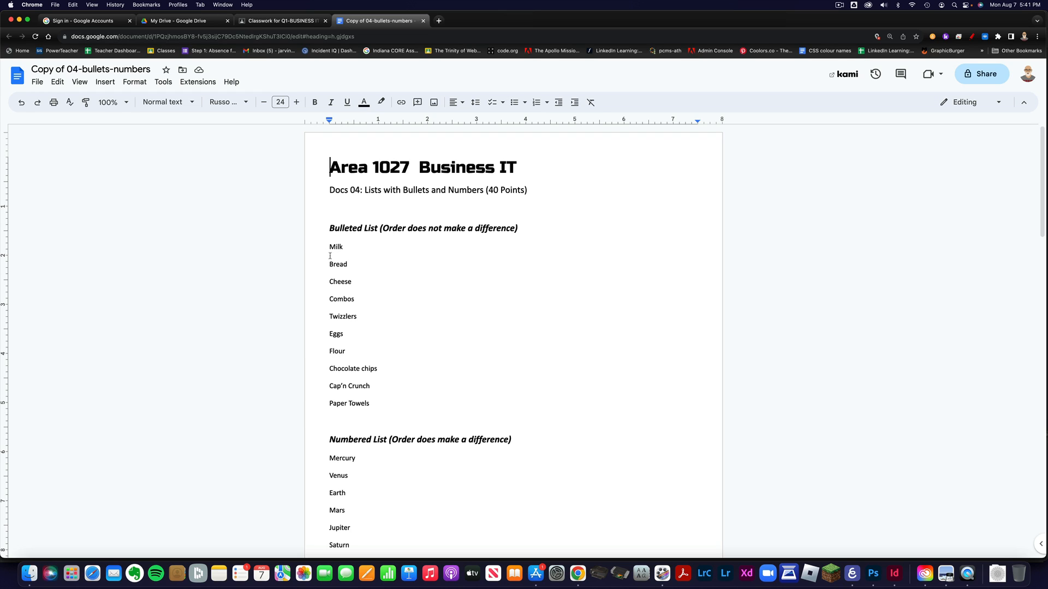
# Format the grocery items from Milk to Paper Towels as a bulleted list with the star bullet style.
pyautogui.moveTo(328, 248); pyautogui.dragTo(363, 352)
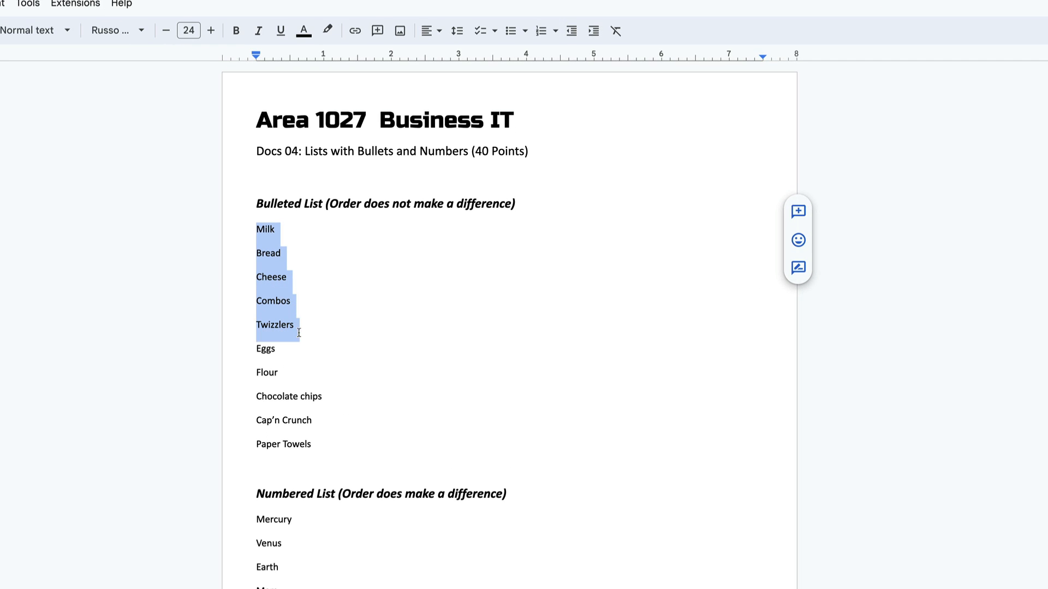
pyautogui.moveTo(303, 374); pyautogui.dragTo(317, 447)
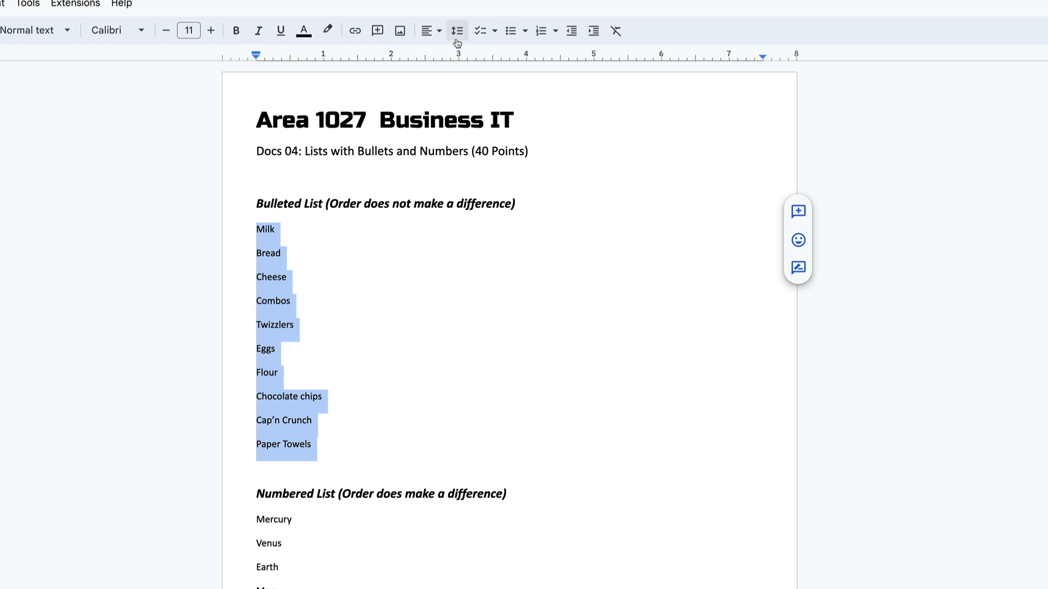
pyautogui.click(525, 31)
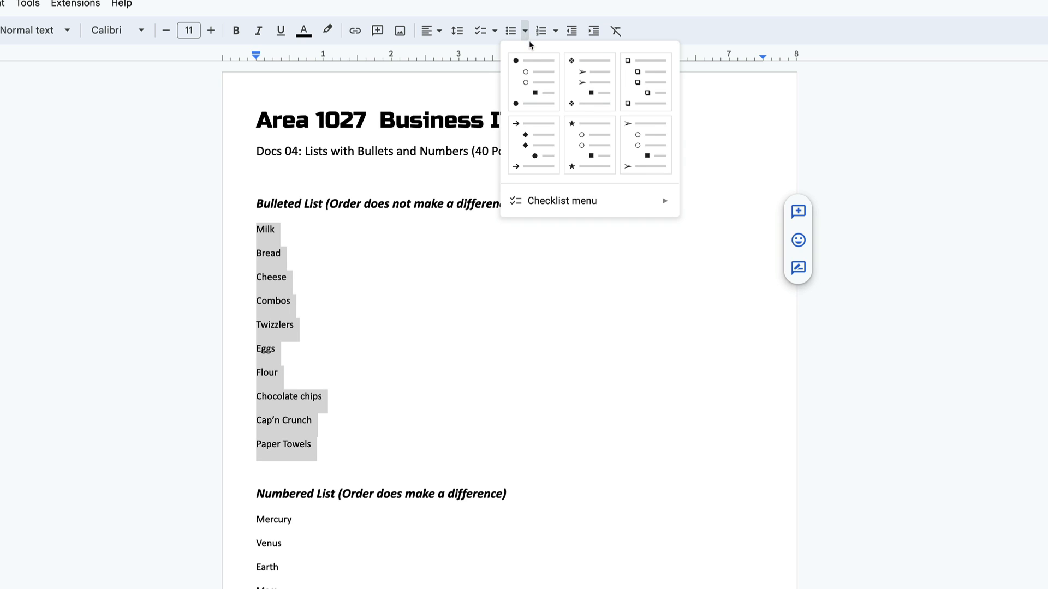
pyautogui.click(588, 149)
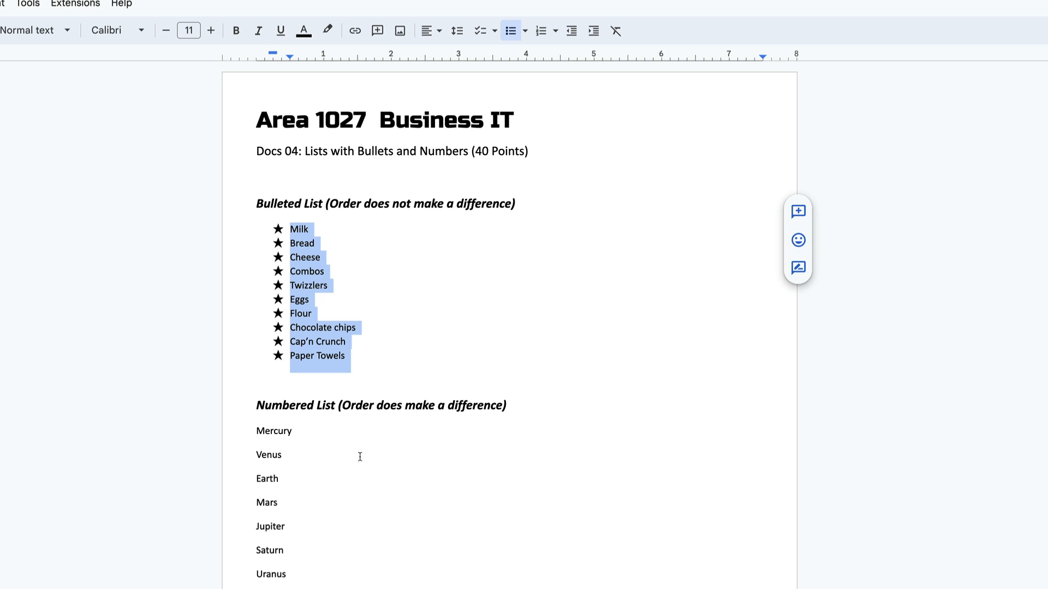
# Select all the star bullets of the grocery list and open the special character selection for custom bullets.
pyautogui.click(278, 356)
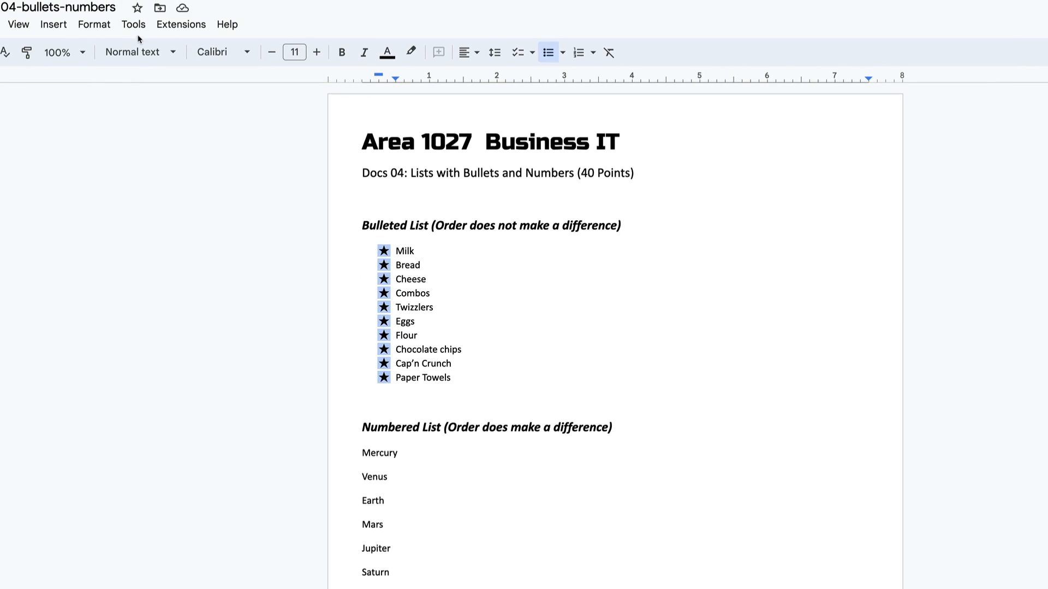
pyautogui.click(96, 25)
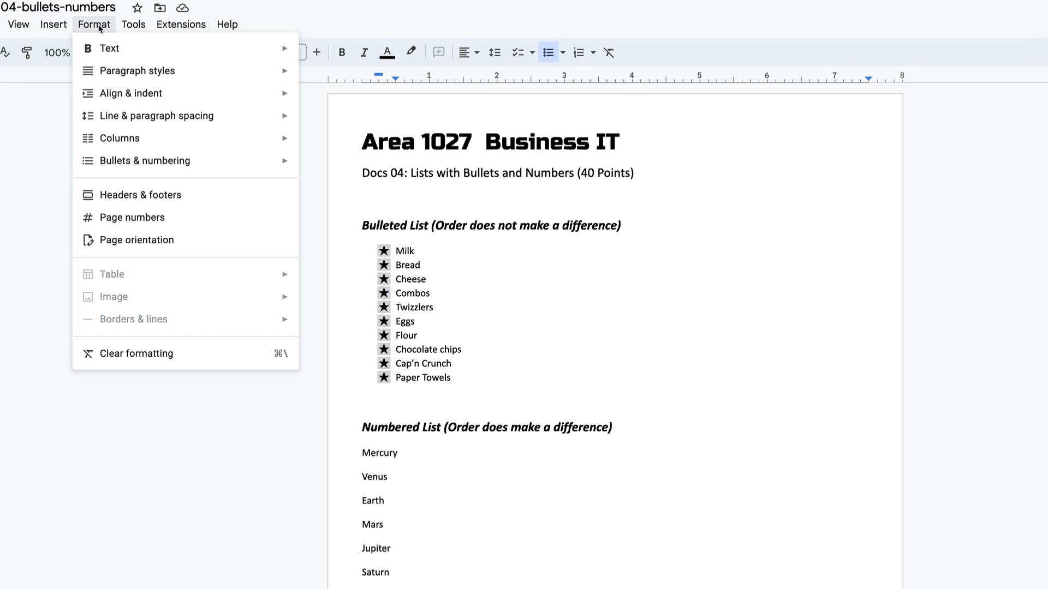
pyautogui.moveTo(245, 165)
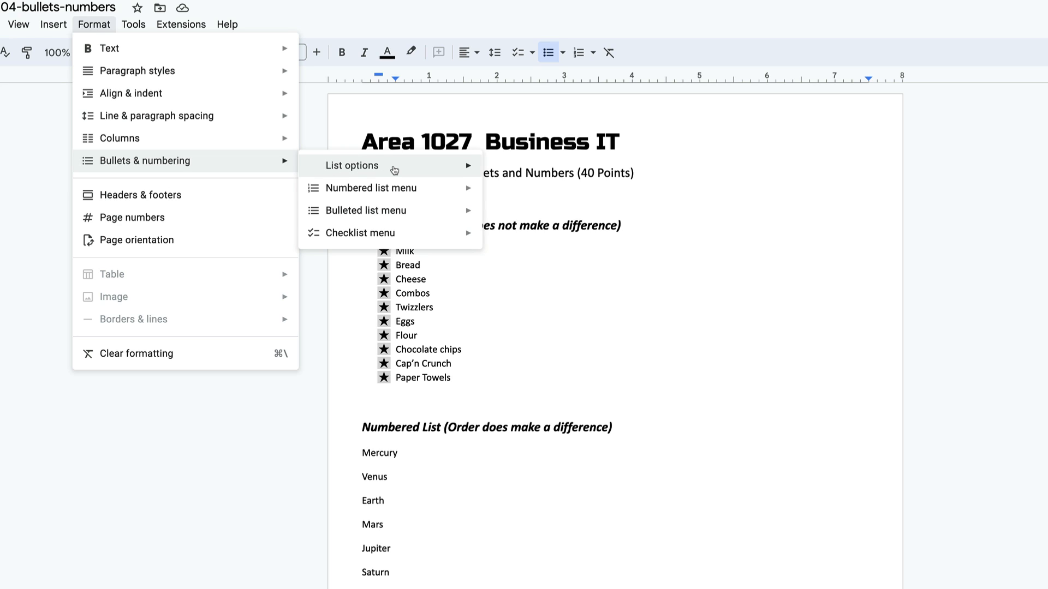
pyautogui.moveTo(394, 169)
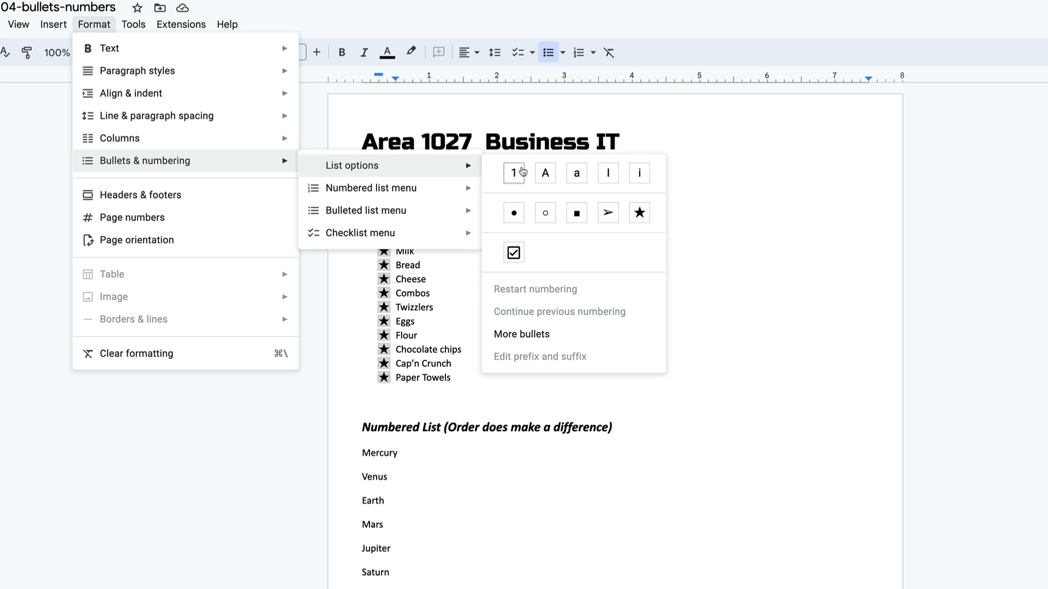
pyautogui.click(543, 335)
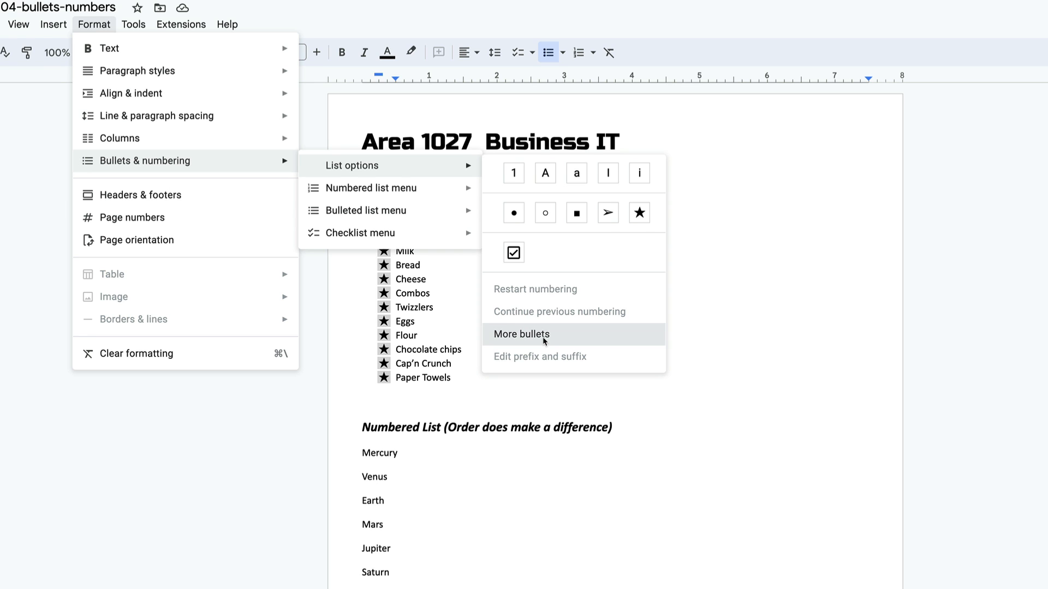
pyautogui.moveTo(605, 390); pyautogui.dragTo(626, 174)
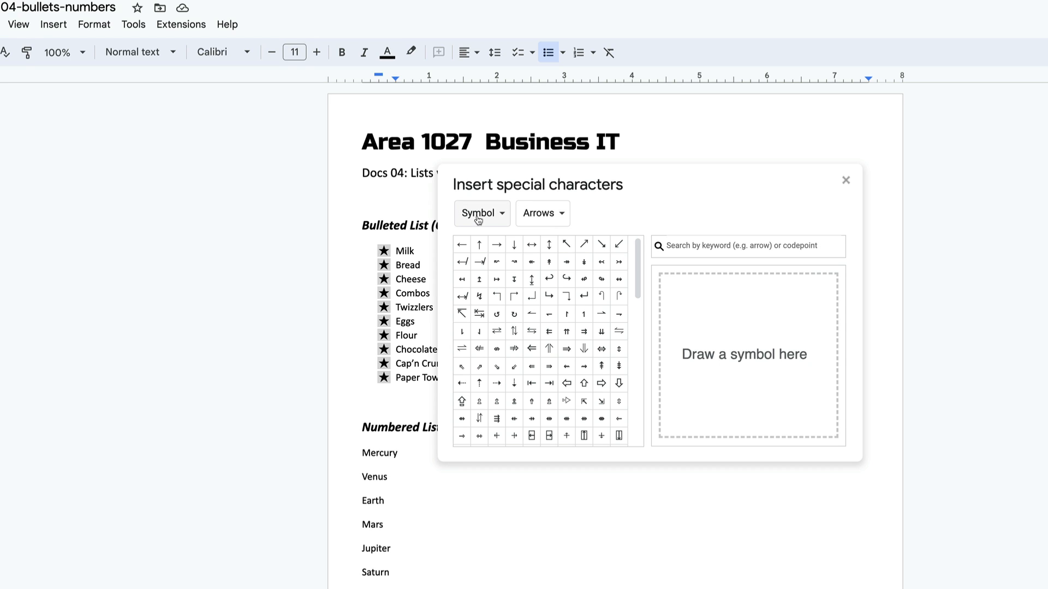
# Replace the grocery list's bullets with the cat character from the Miscellaneous symbols, and close the special characters dialog.
pyautogui.click(503, 216)
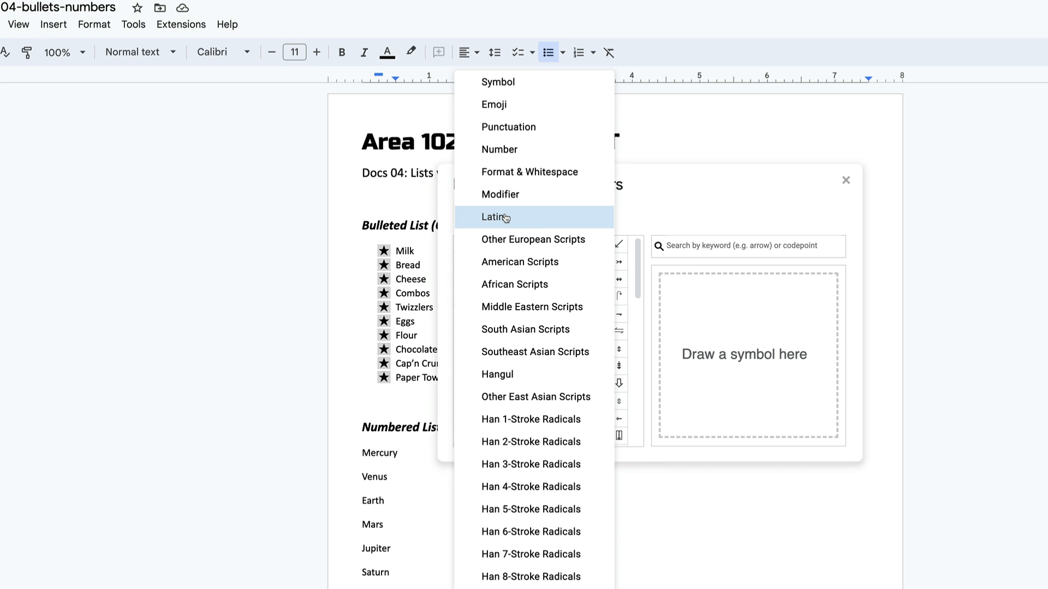
pyautogui.click(503, 89)
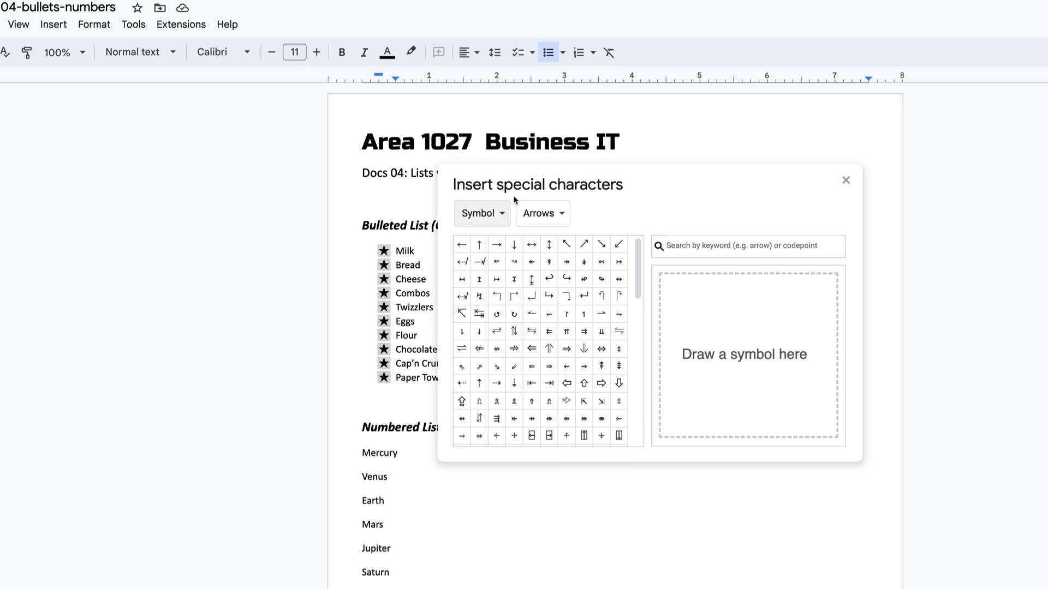
pyautogui.click(562, 217)
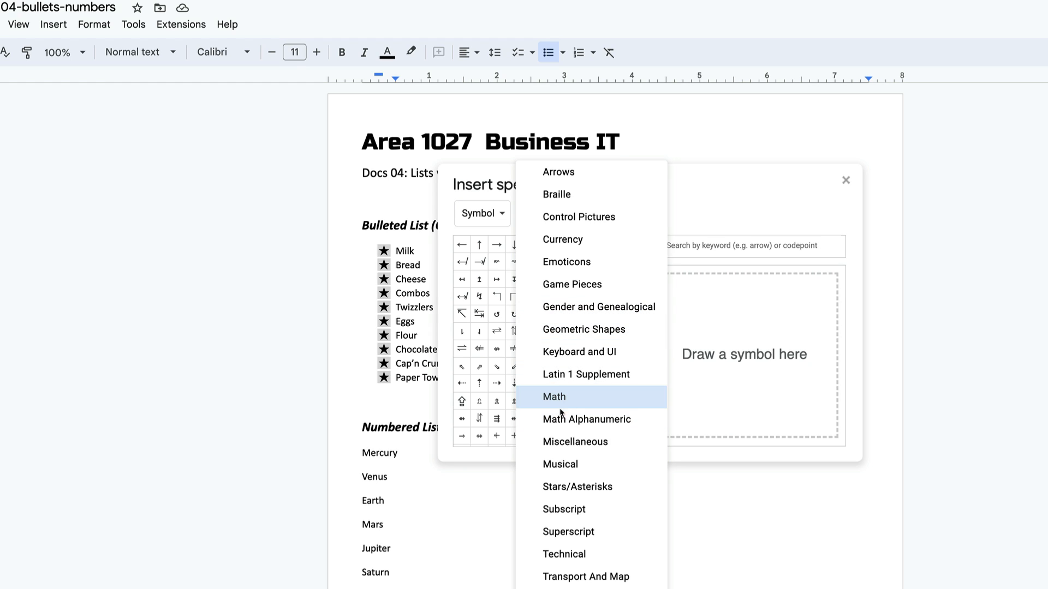
pyautogui.click(574, 441)
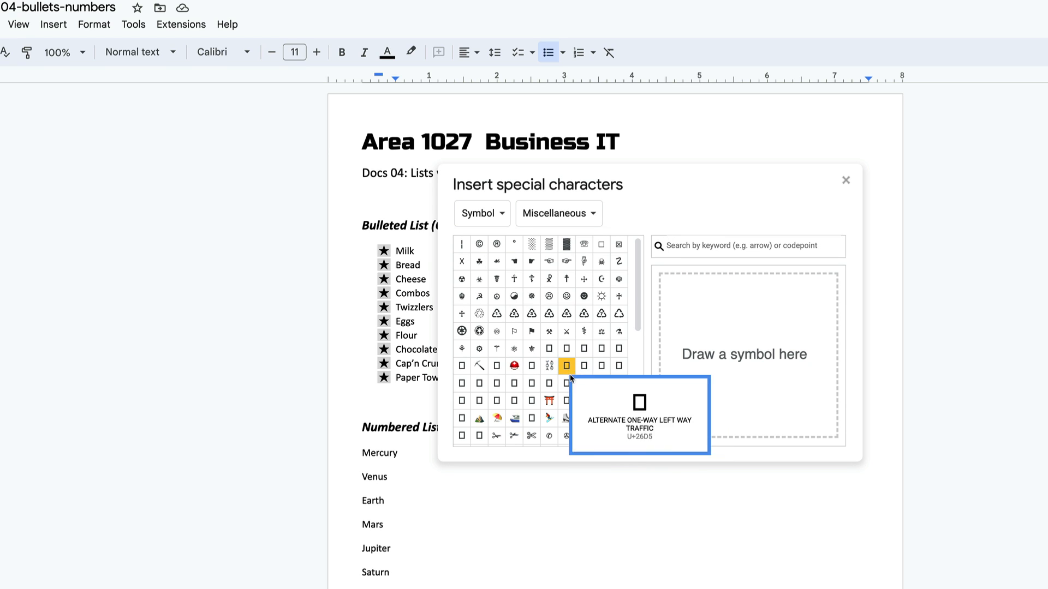
pyautogui.scroll(-10, 571, 378)
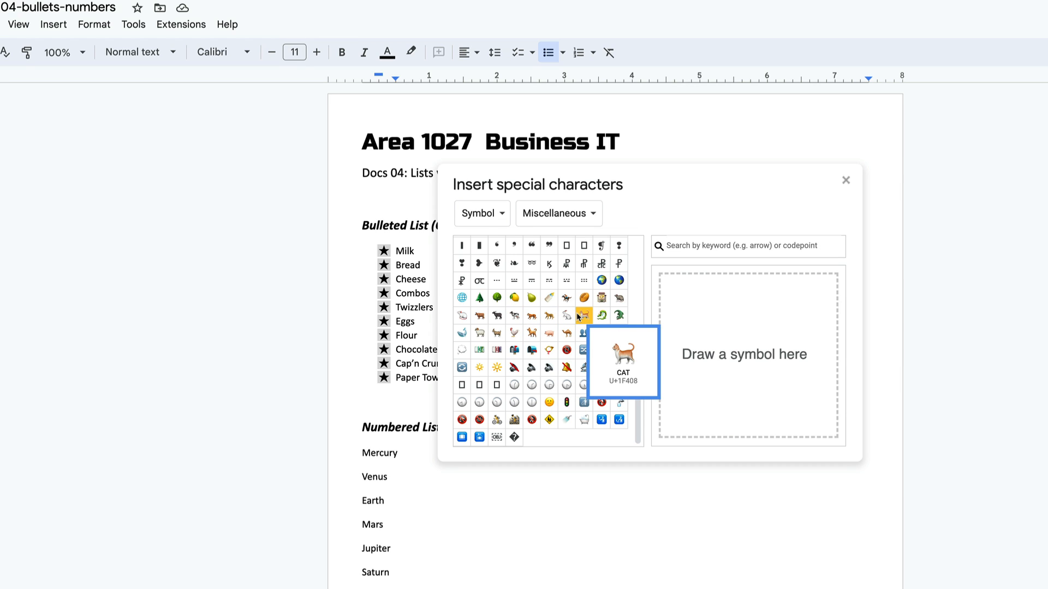
pyautogui.click(583, 316)
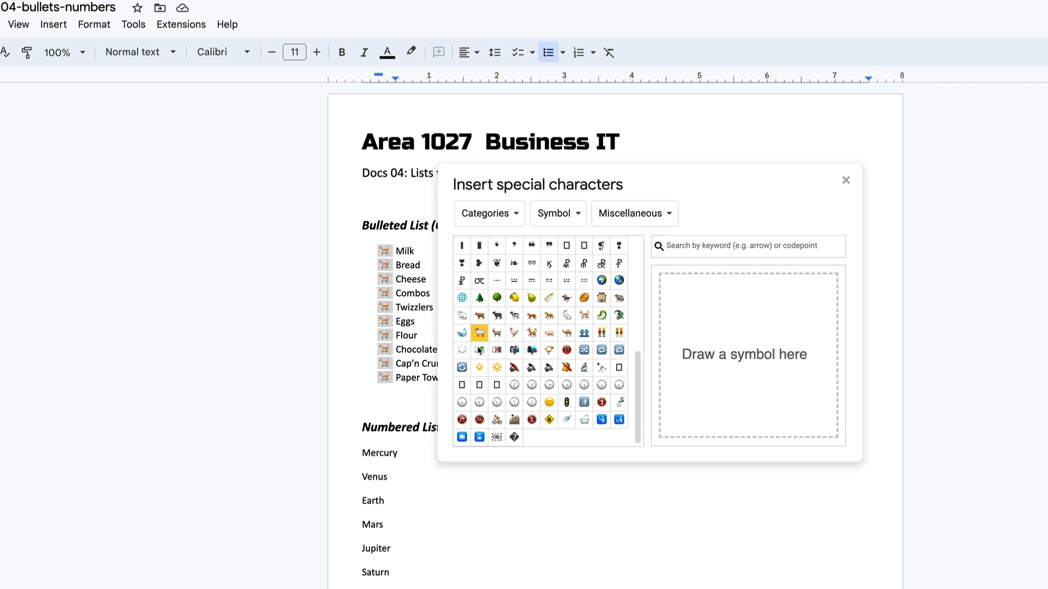
pyautogui.scroll(1, 567, 338)
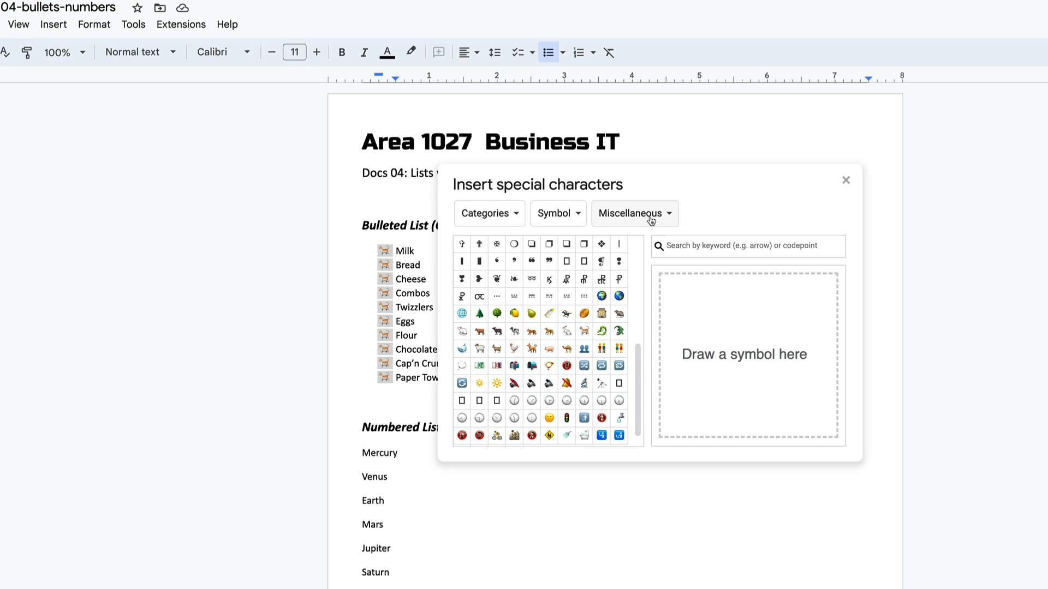
pyautogui.click(627, 213)
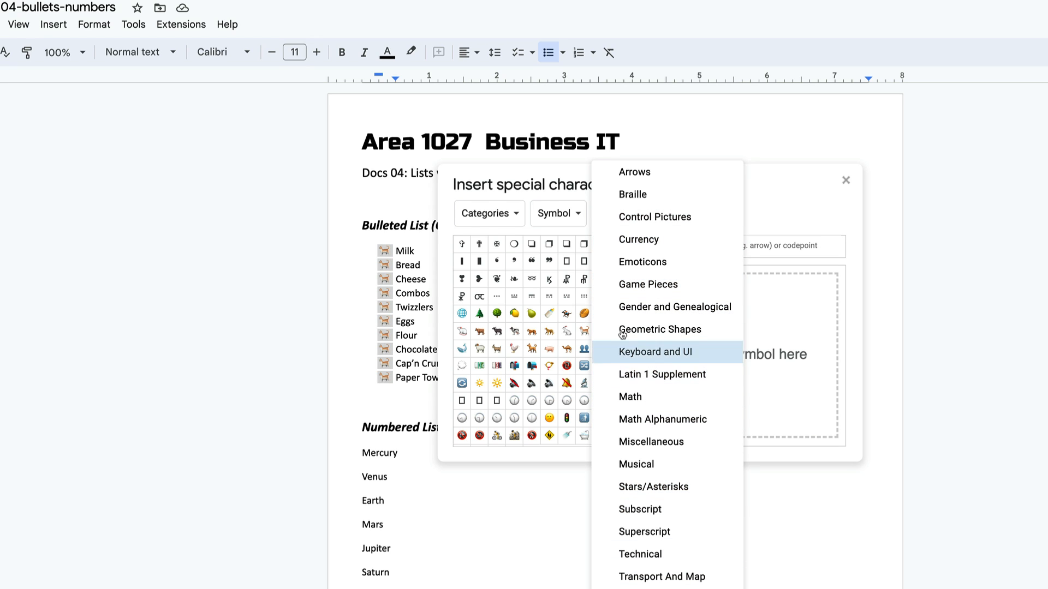
pyautogui.doubleClick(657, 129)
pyautogui.click(845, 181)
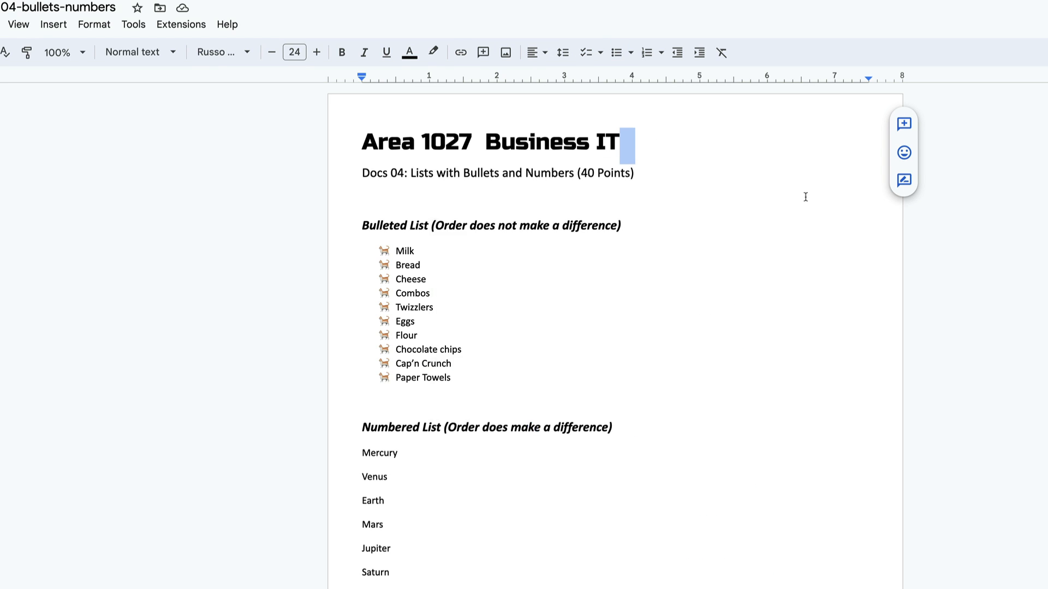
# Format the planets from Mercury to Pluto? as a numbered list in the zero-padded 01., a., i. style.
pyautogui.scroll(-5, 385, 397)
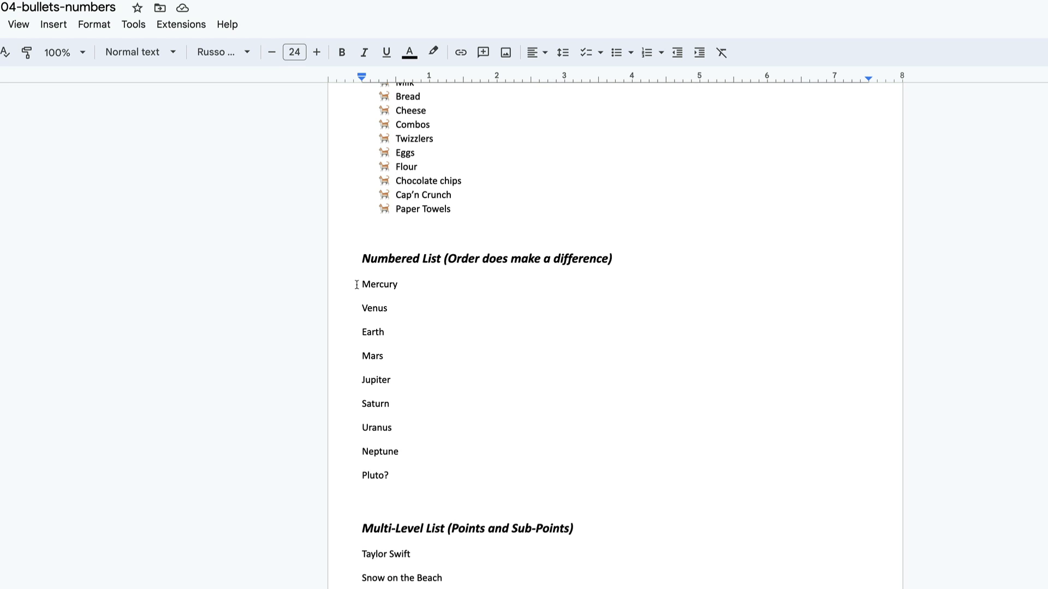
pyautogui.moveTo(355, 285); pyautogui.dragTo(392, 477)
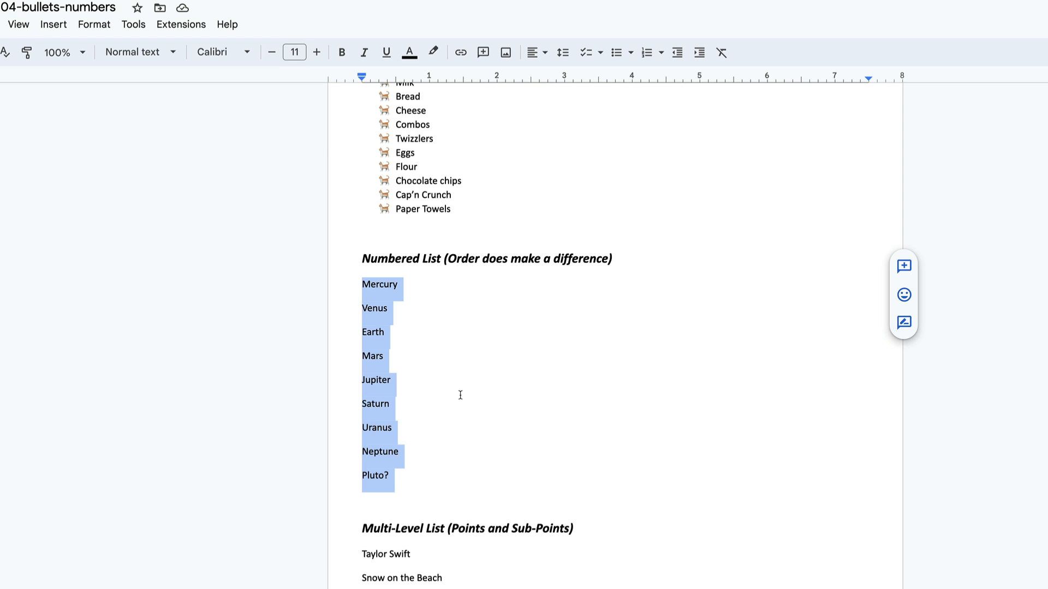
pyautogui.click(662, 53)
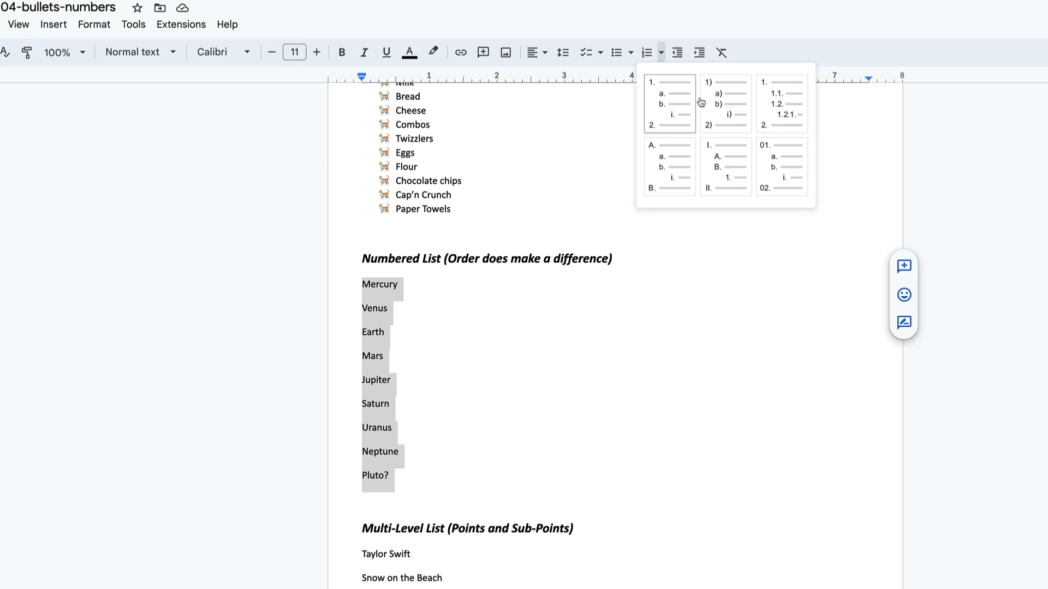
pyautogui.click(768, 160)
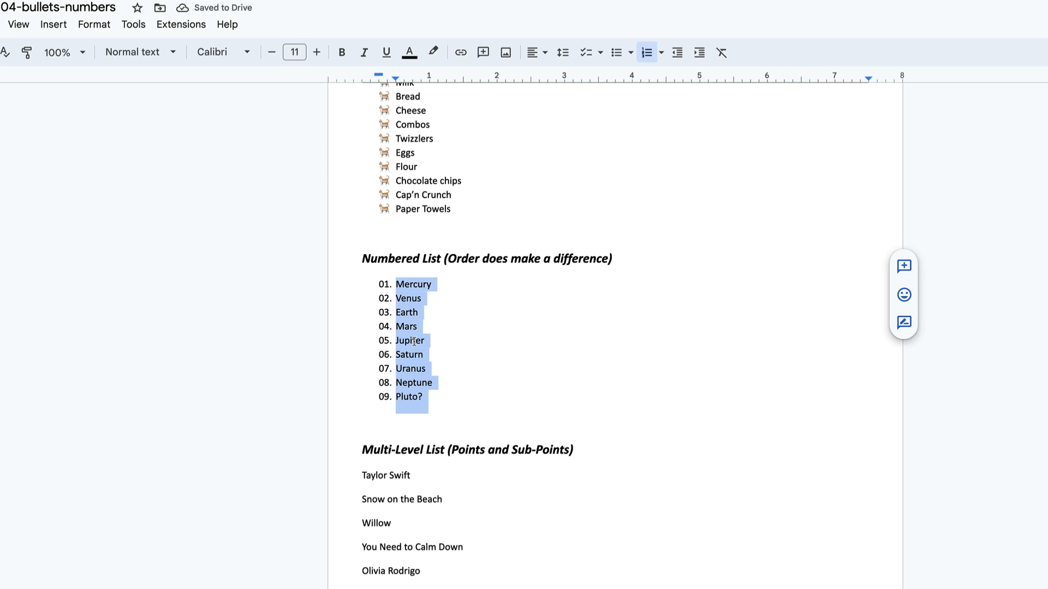
# Insert blank lines above the "Multi-Level List (Points and Sub-Points)" heading to push it onto the second page.
pyautogui.scroll(-4, 413, 342)
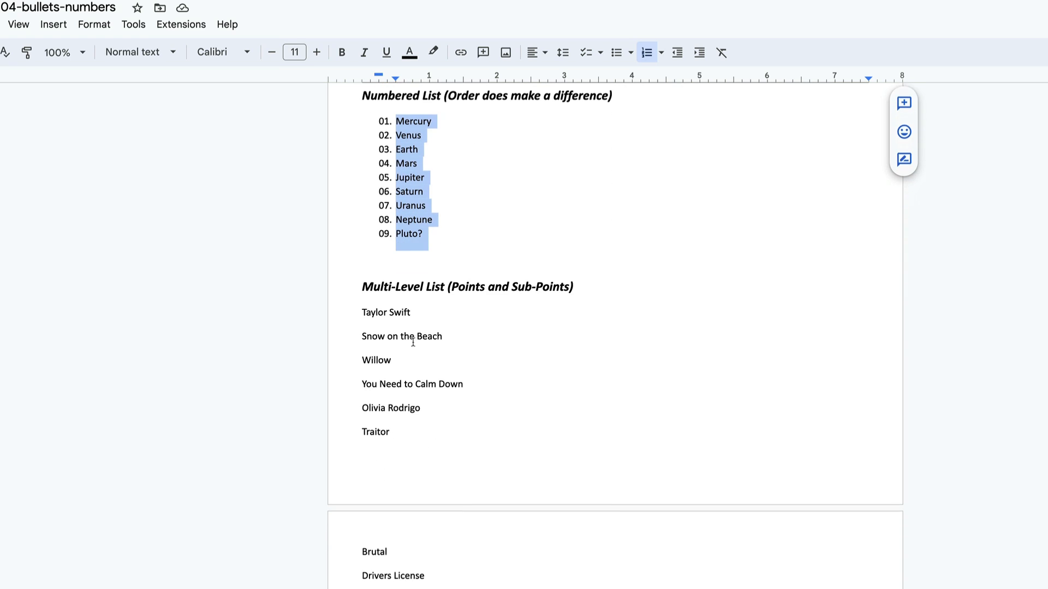
pyautogui.scroll(-2, 413, 342)
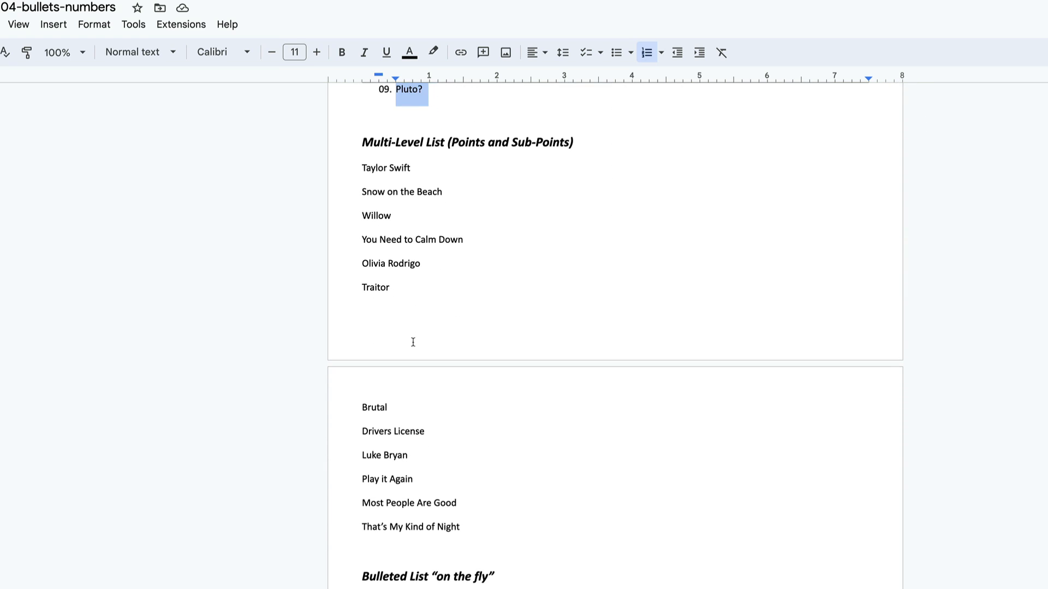
pyautogui.scroll(1, 413, 342)
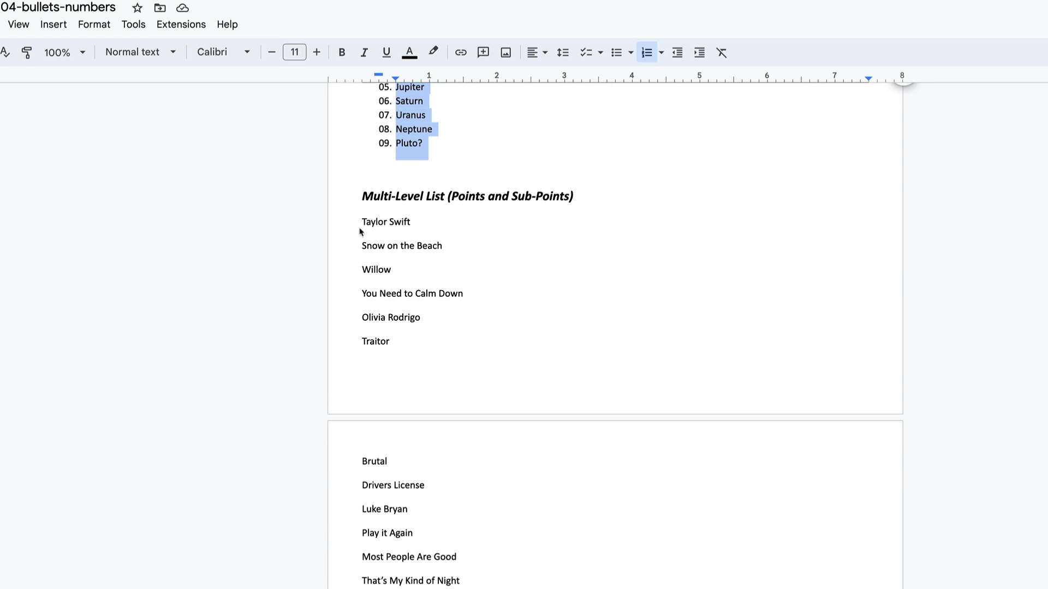
pyautogui.click(362, 196)
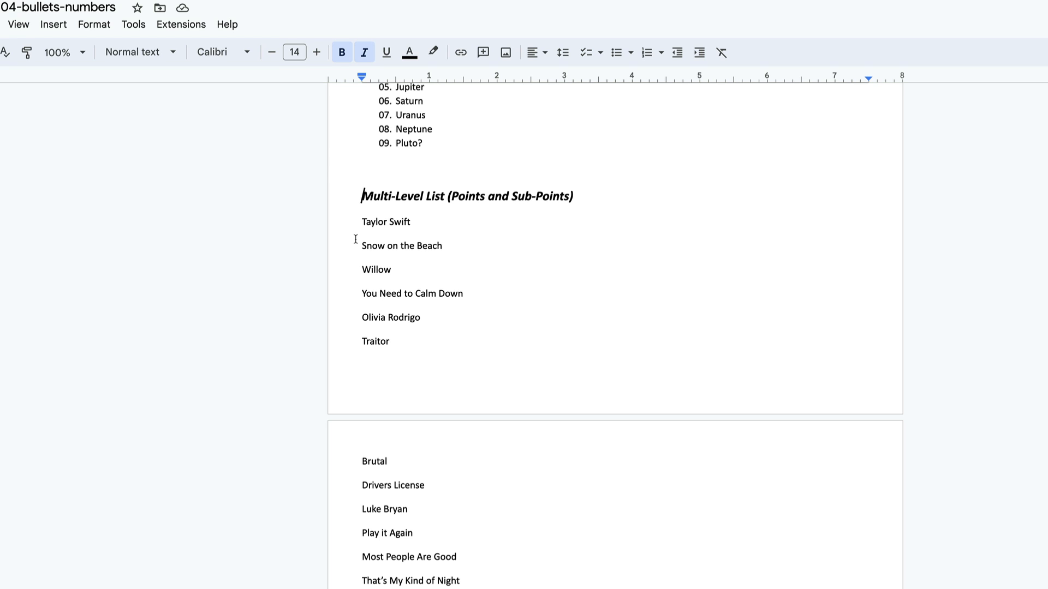
pyautogui.press('Return')
pyautogui.press('Return')
pyautogui.press('Return')
pyautogui.press('Return')
pyautogui.press('Return')
pyautogui.press('Return')
pyautogui.press('Return')
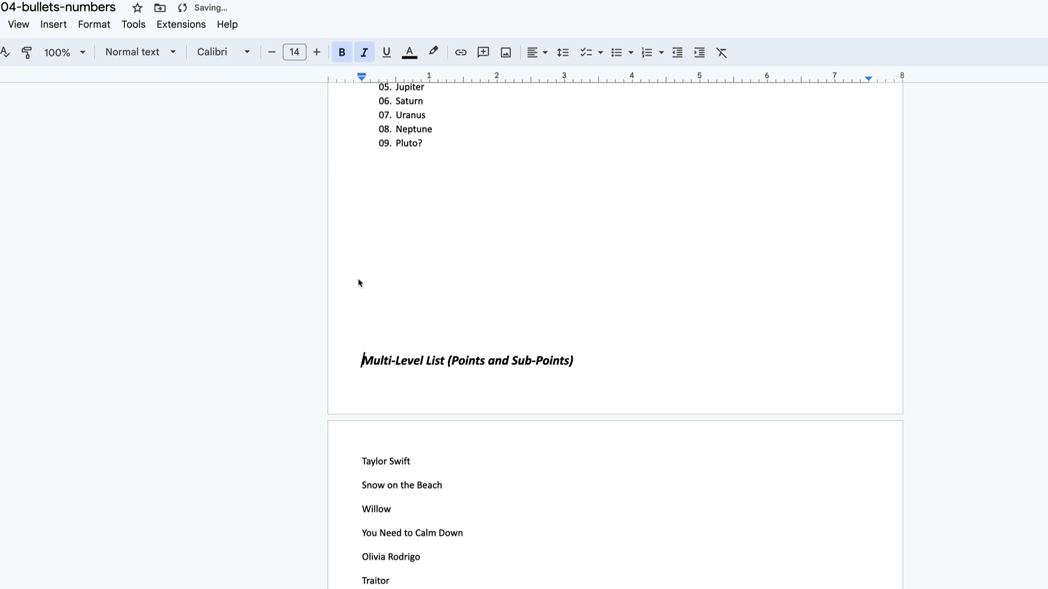
# Format the lines from Taylor Swift to That's My Kind of Night as a numbered list in the 1), a), i) style.
pyautogui.scroll(-1, 418, 317)
pyautogui.scroll(-5, 419, 317)
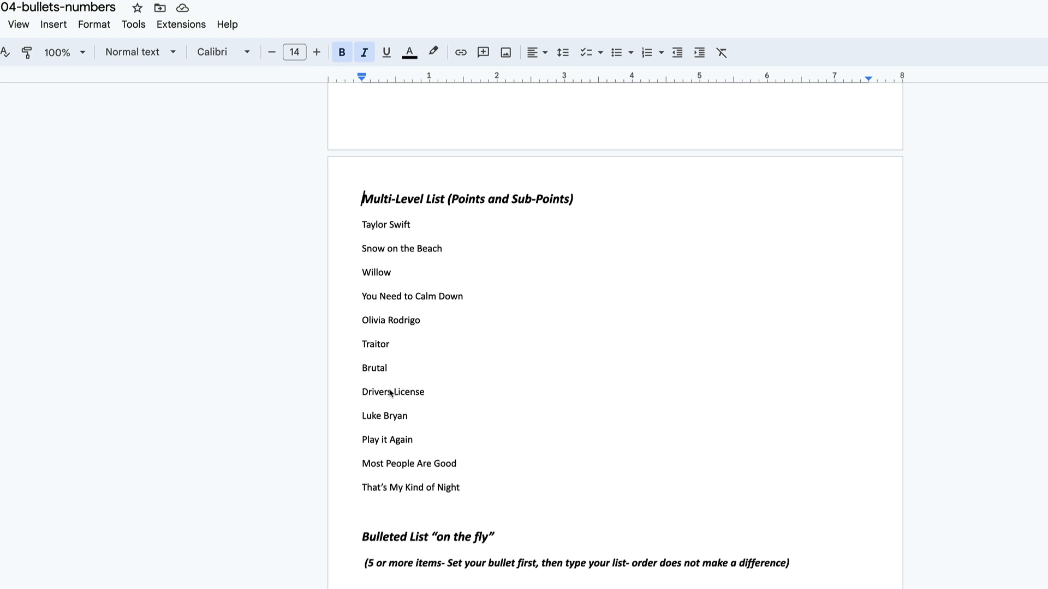
pyautogui.scroll(-1, 390, 393)
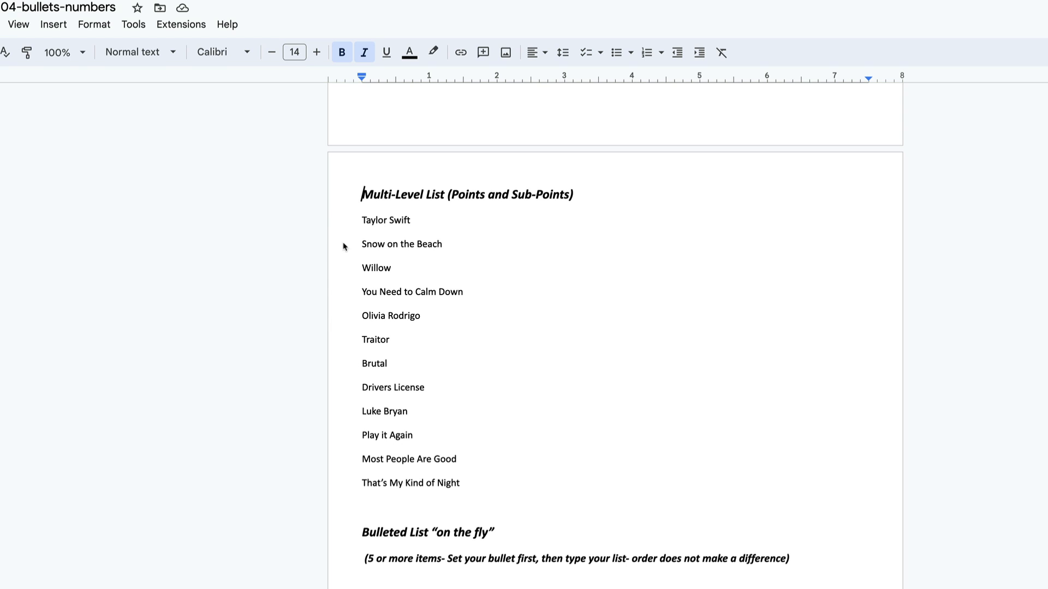
pyautogui.moveTo(356, 220); pyautogui.dragTo(464, 484)
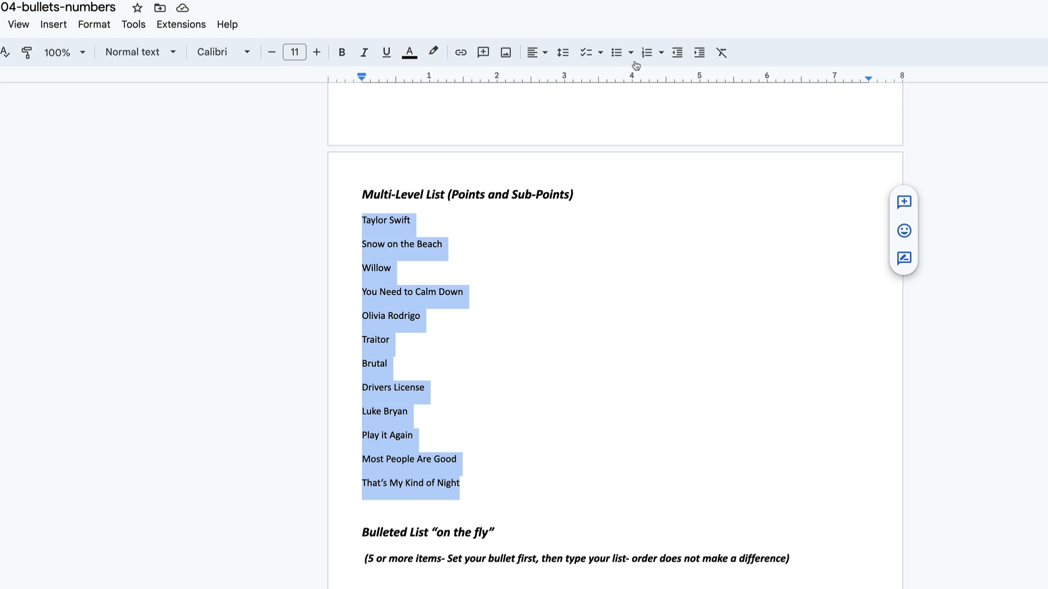
pyautogui.click(661, 54)
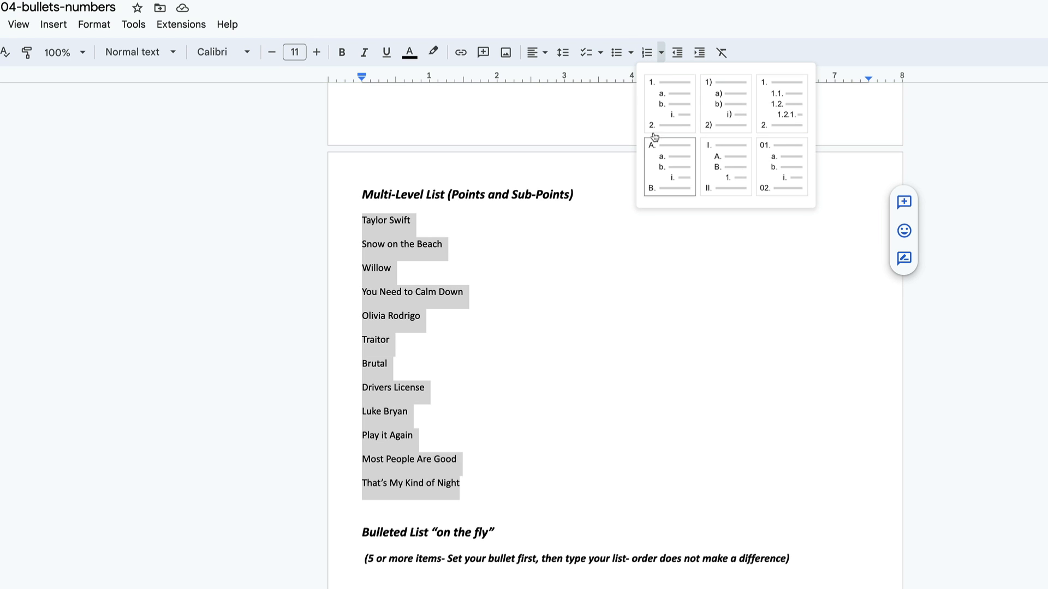
pyautogui.click(727, 105)
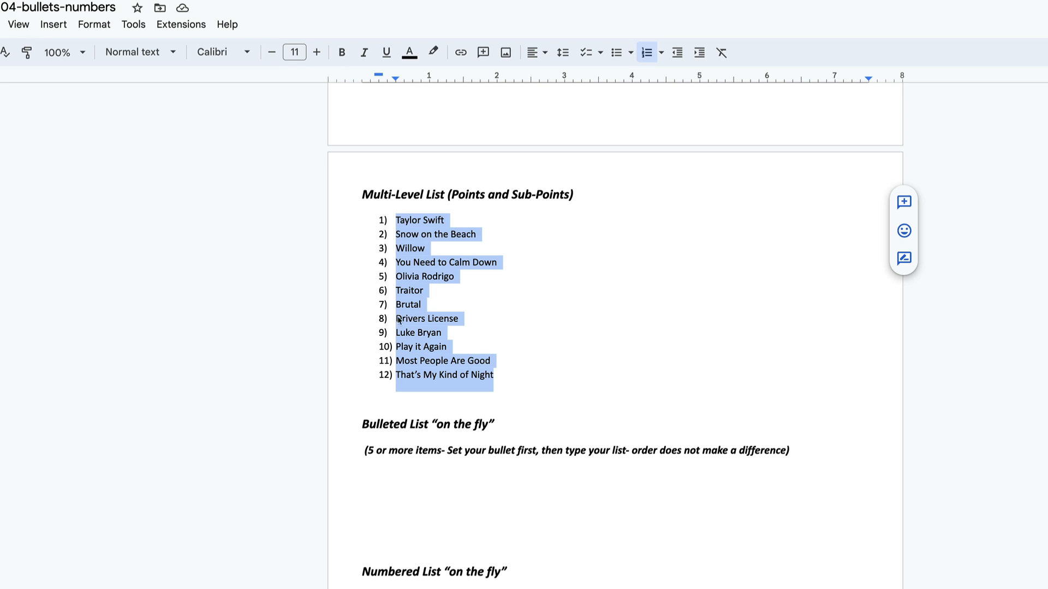
# Demote Snow on the Beach, Willow and You Need to Calm Down to sub-points of Taylor Swift.
pyautogui.click(392, 240)
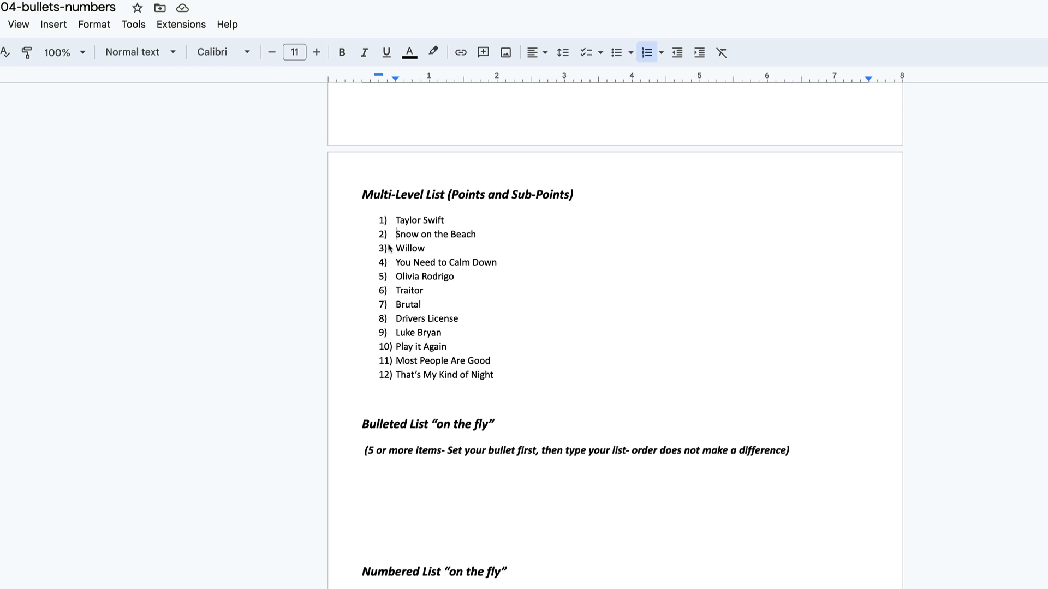
pyautogui.press('Tab')
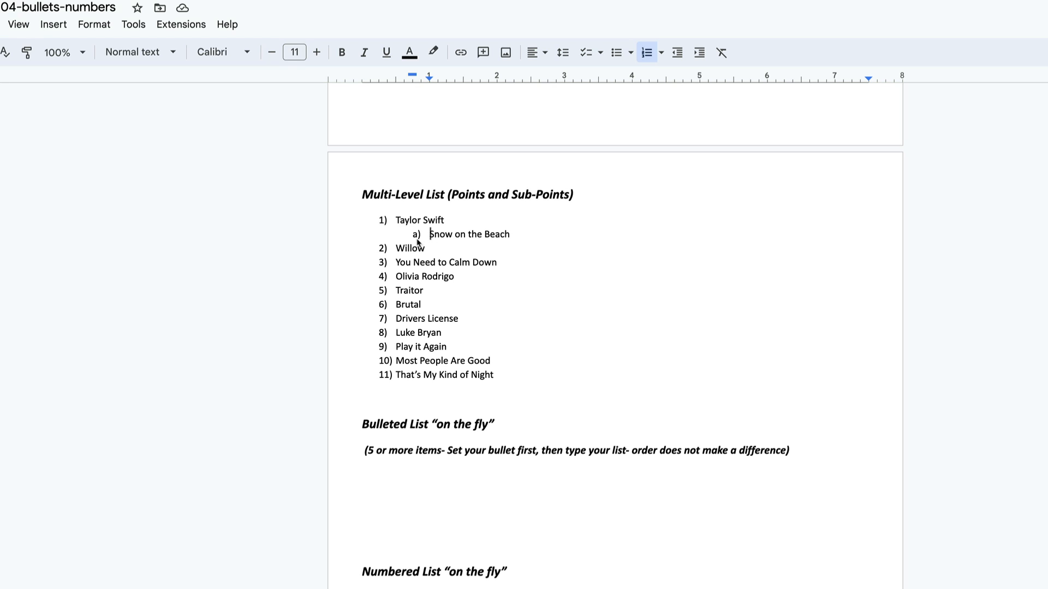
pyautogui.click(394, 252)
pyautogui.press('Tab')
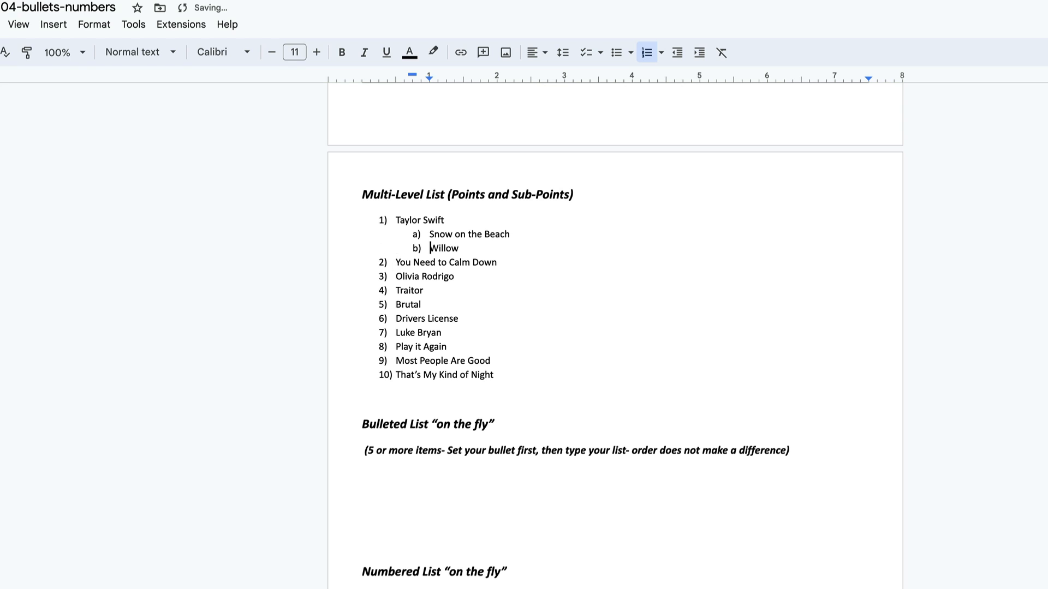
pyautogui.click(397, 264)
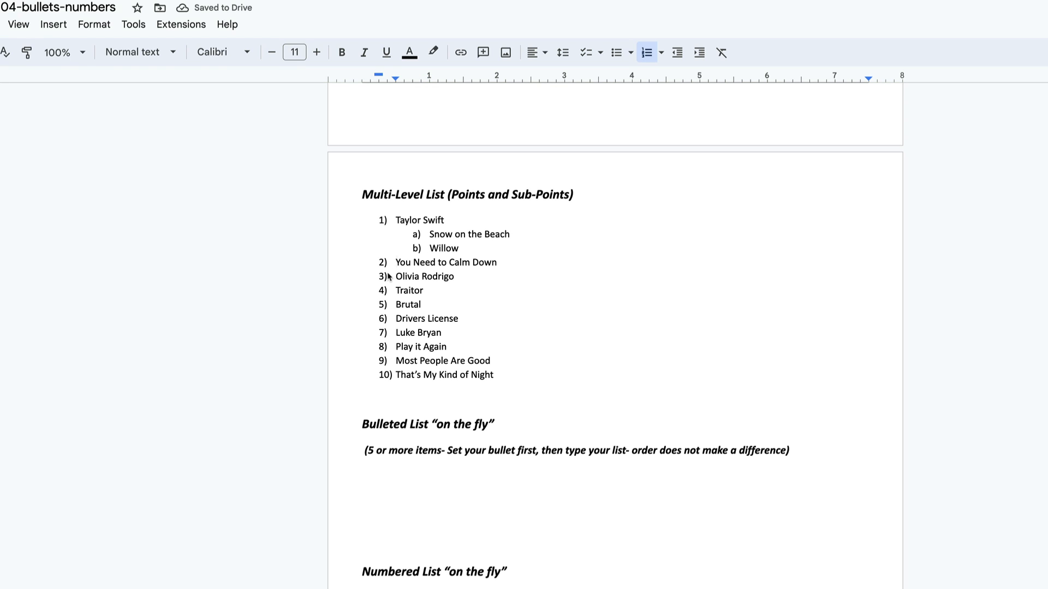
pyautogui.press('Tab')
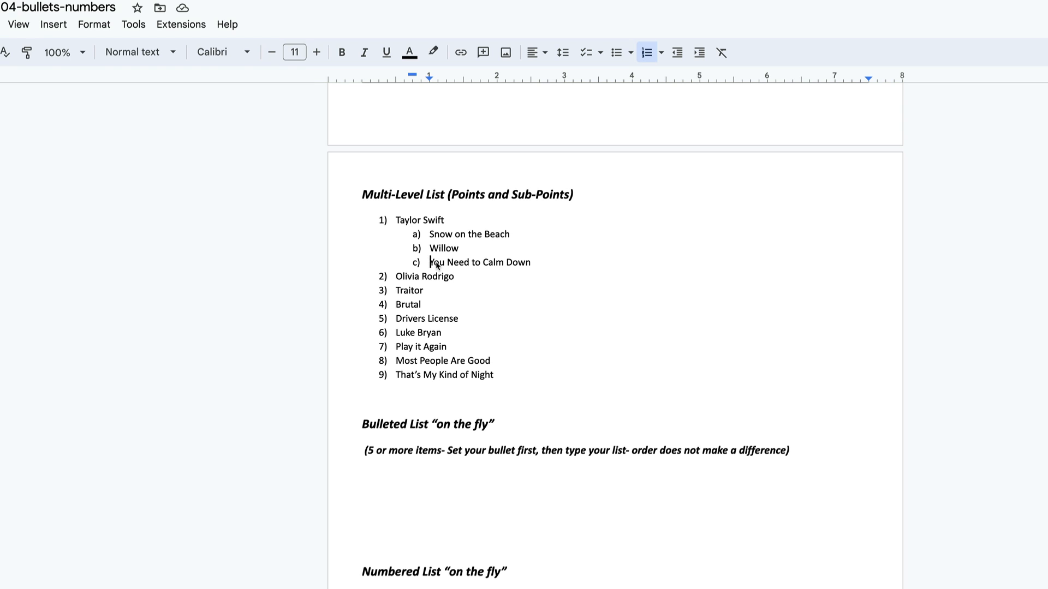
# Demote the three songs under Olivia Rodrigo and the three songs under Luke Bryan to sub-points of their artist.
pyautogui.click(395, 292)
pyautogui.press('Tab')
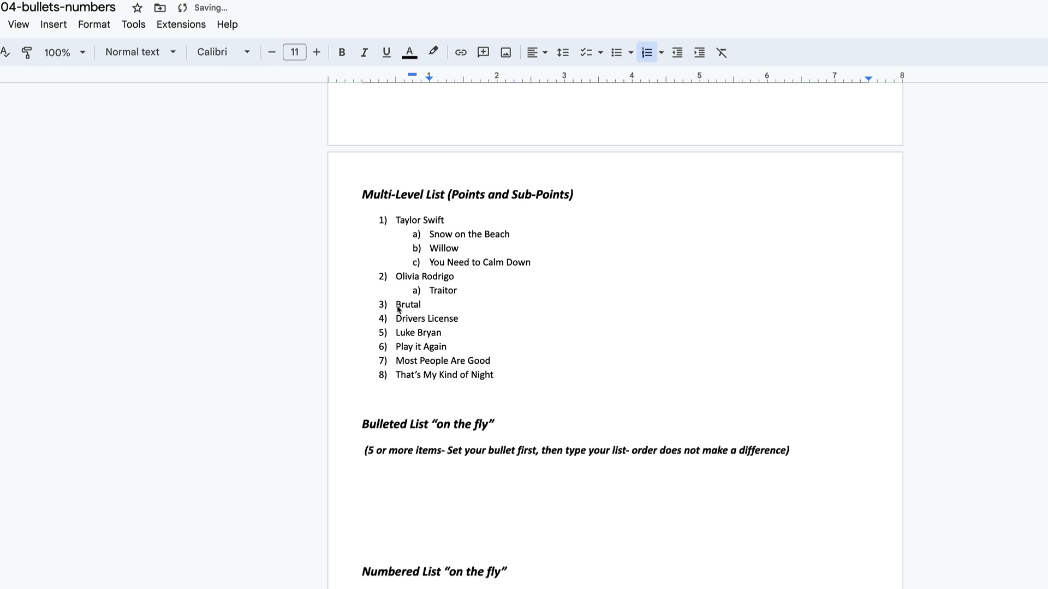
pyautogui.click(397, 306)
pyautogui.press('Tab')
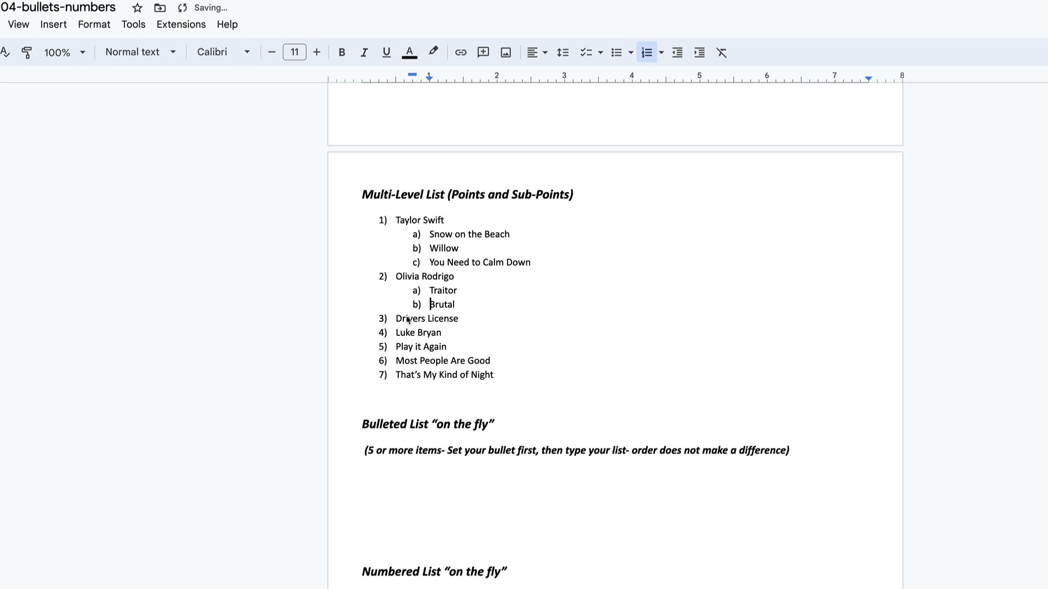
pyautogui.click(397, 320)
pyautogui.press('Tab')
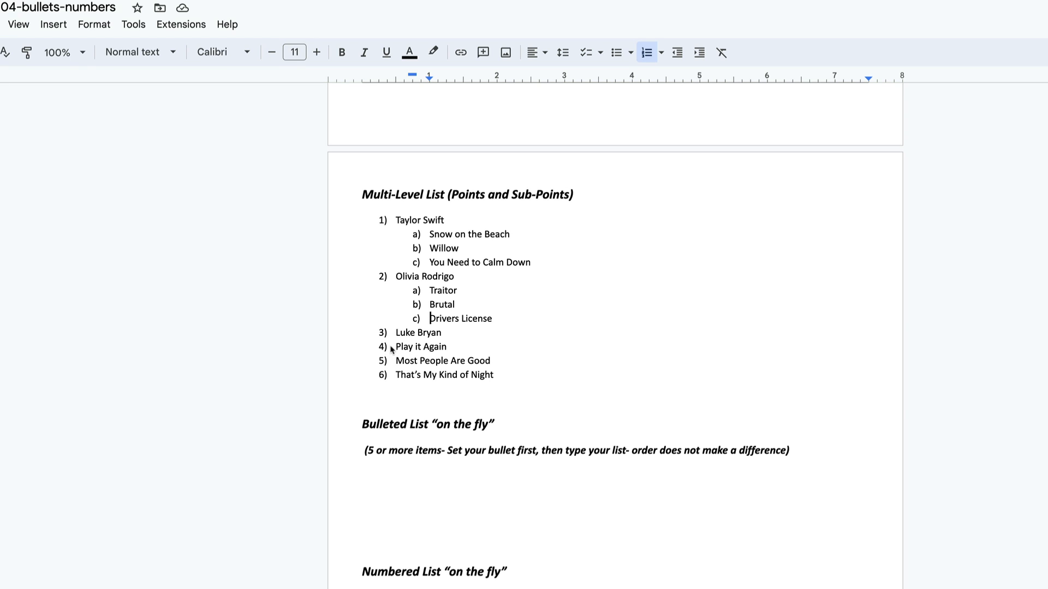
pyautogui.moveTo(393, 348); pyautogui.dragTo(498, 378)
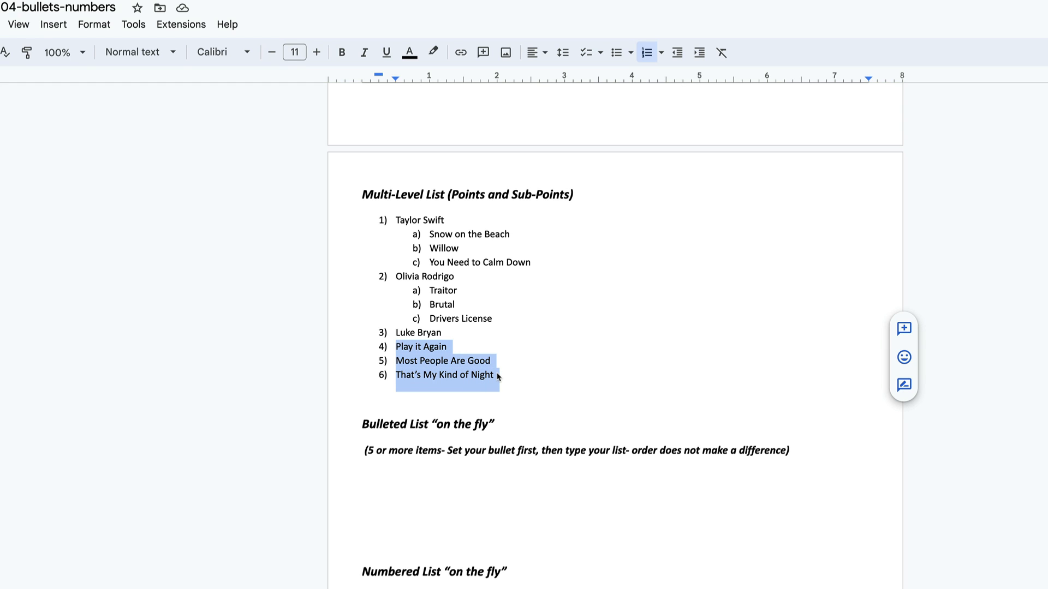
pyautogui.press('Tab')
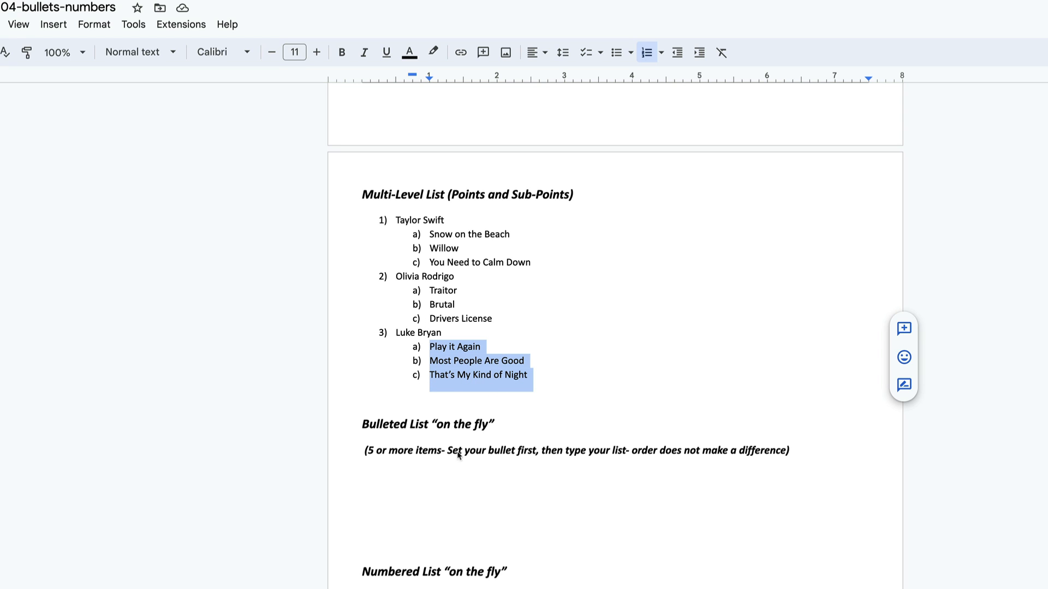
# Start a bulleted list with solid round bullets on the empty line below the instructions of the Bulleted List "on the fly" section.
pyautogui.scroll(-2, 428, 460)
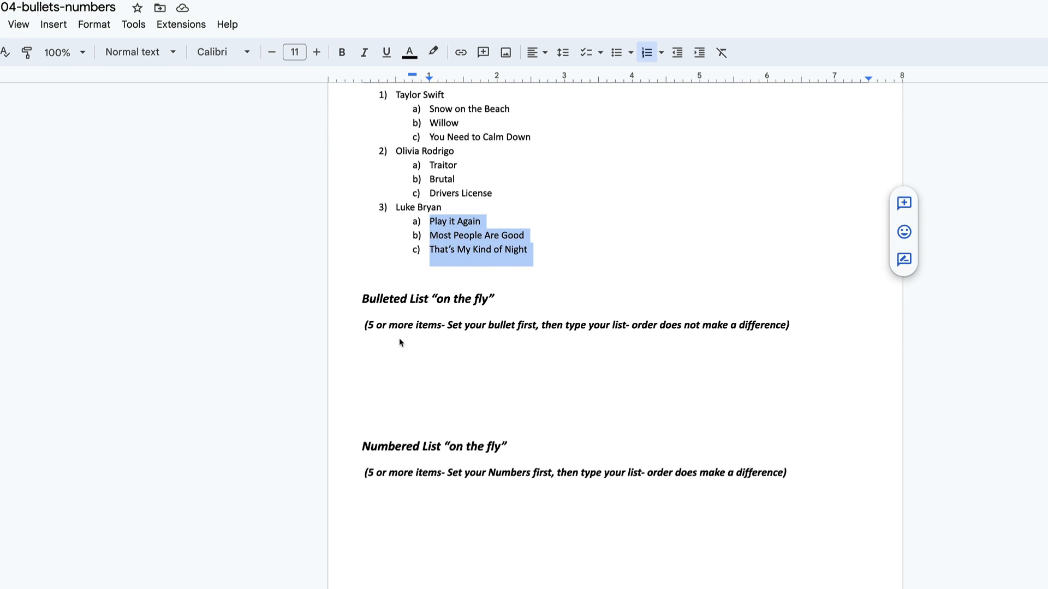
pyautogui.scroll(10, 404, 338)
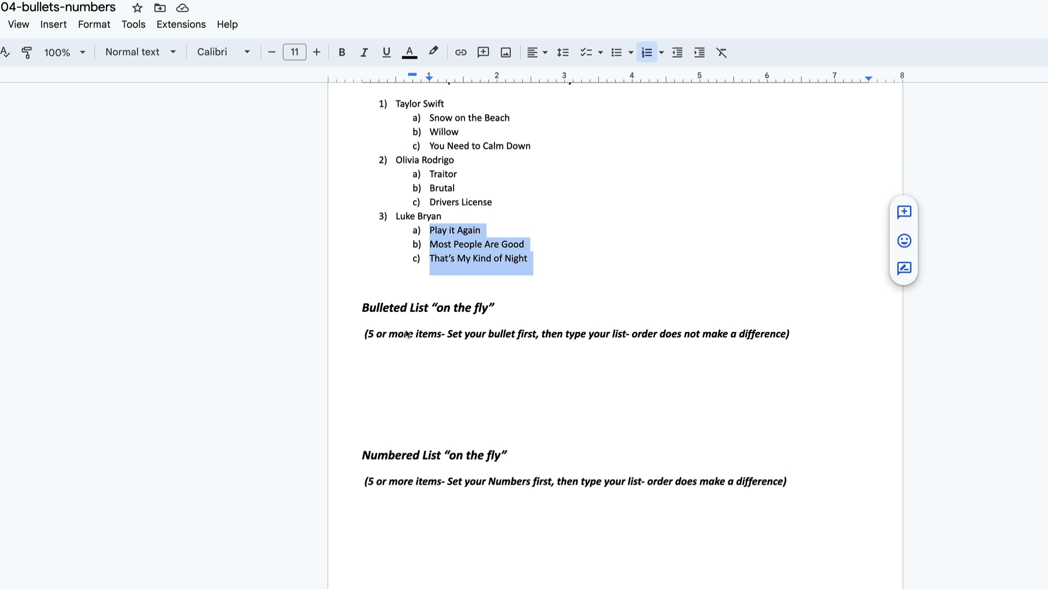
pyautogui.scroll(4, 405, 332)
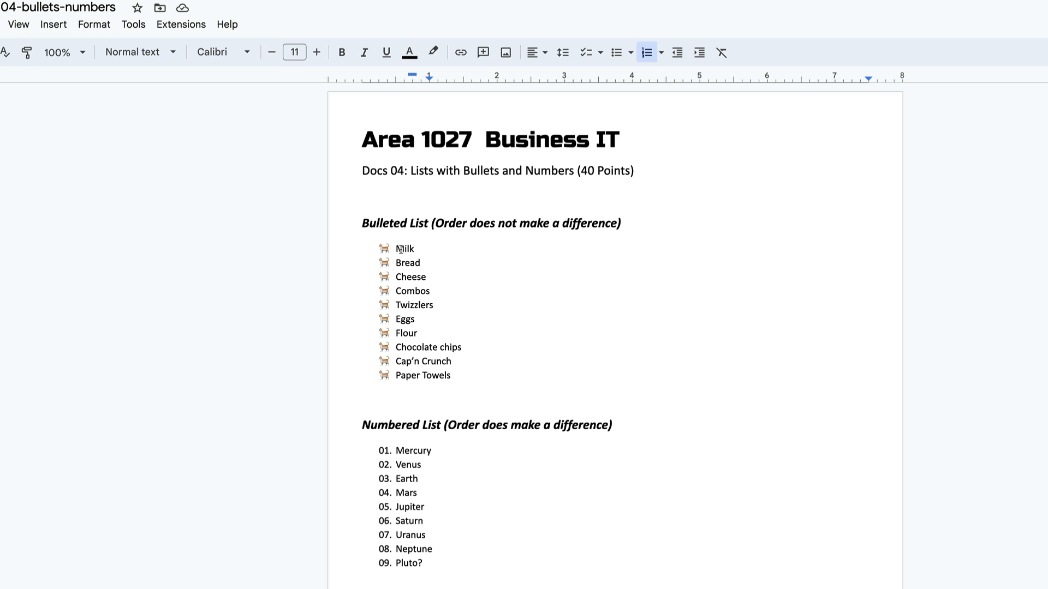
pyautogui.scroll(-3, 418, 326)
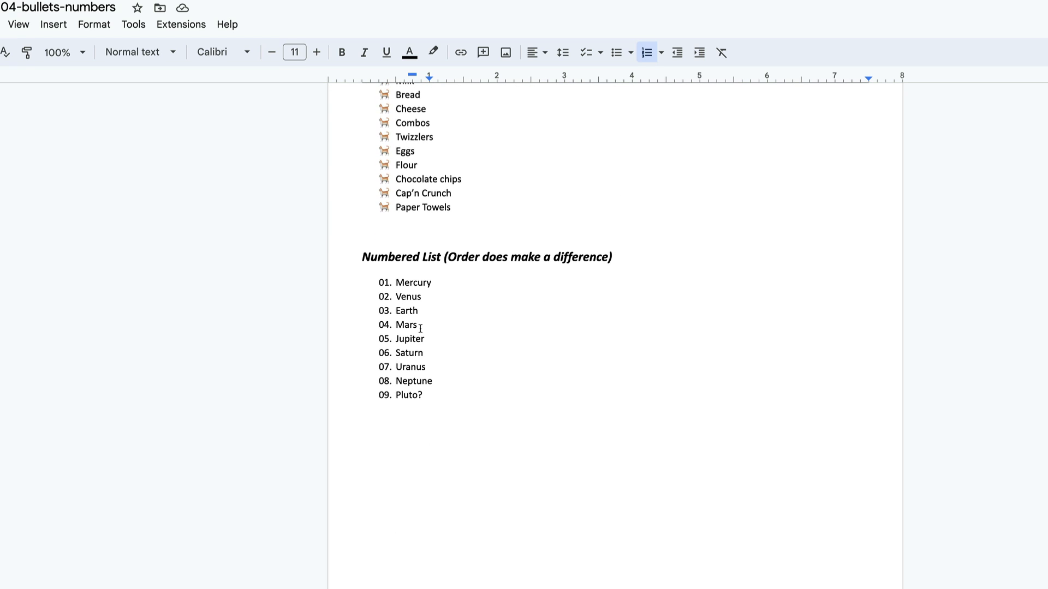
pyautogui.scroll(-9, 419, 328)
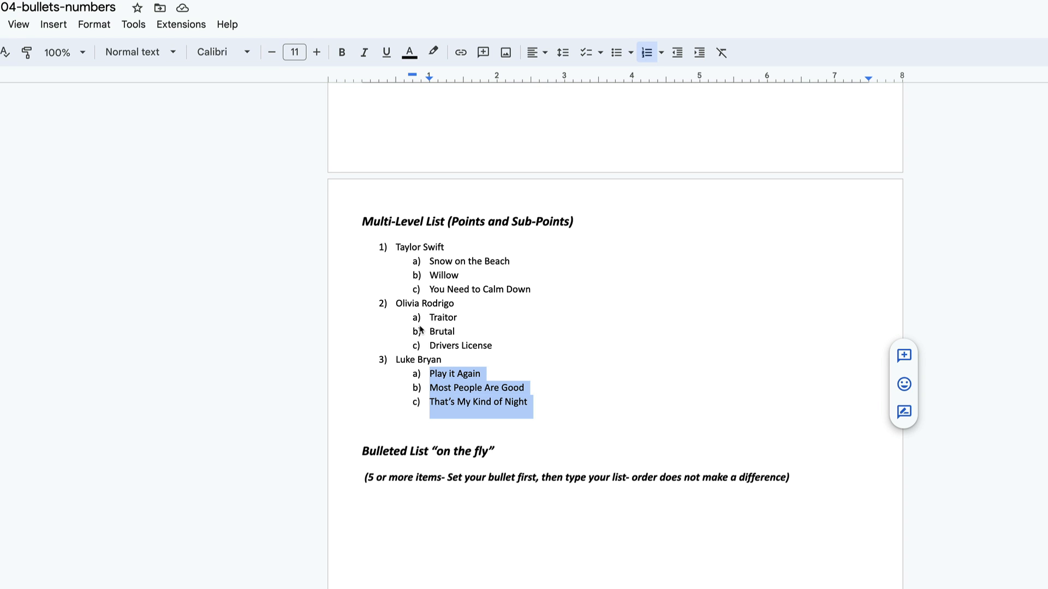
pyautogui.scroll(-2, 420, 328)
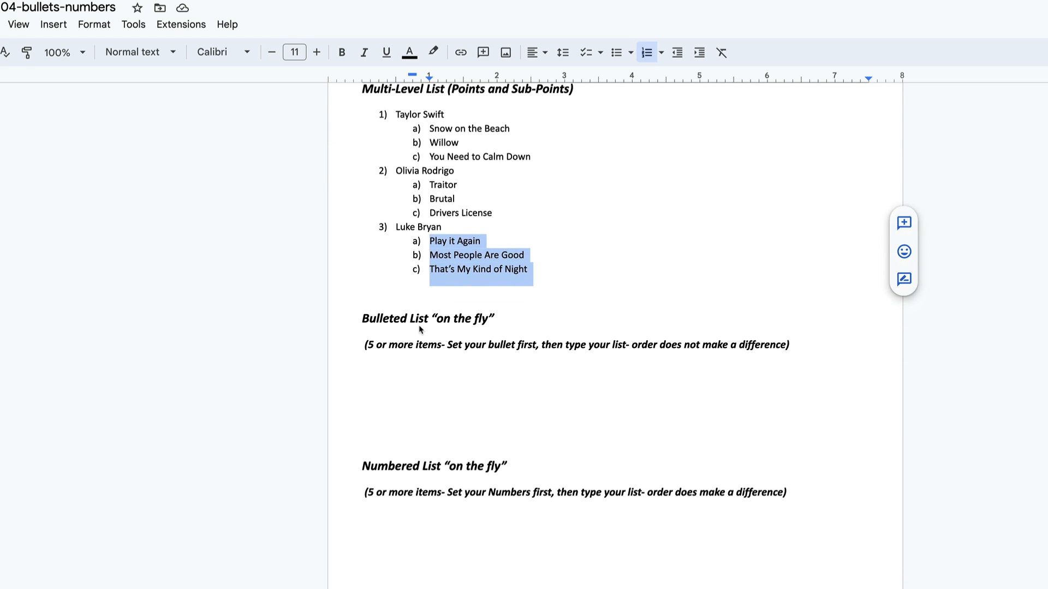
pyautogui.click(377, 321)
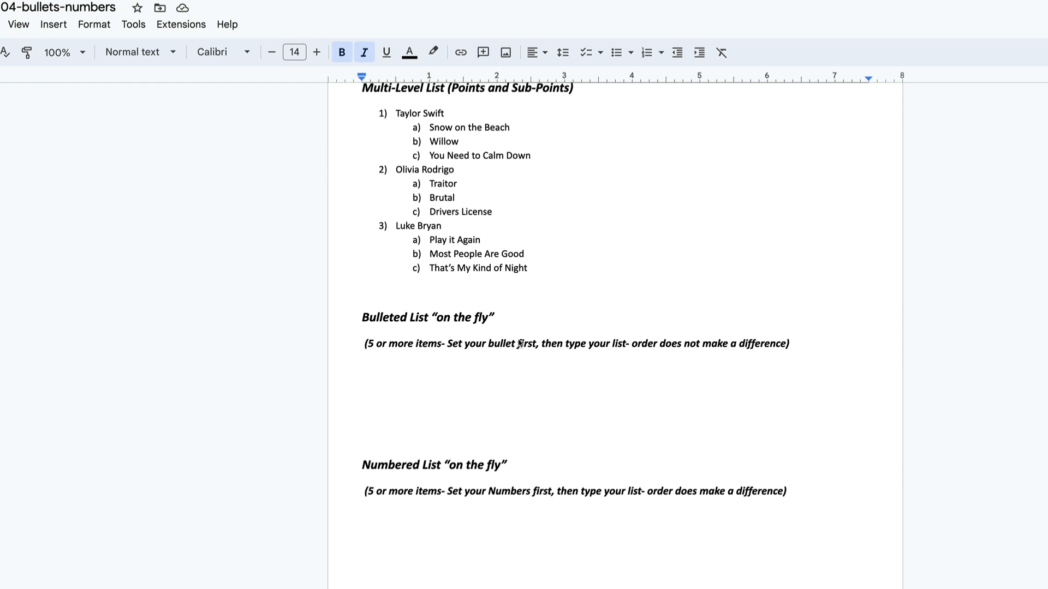
pyautogui.doubleClick(382, 375)
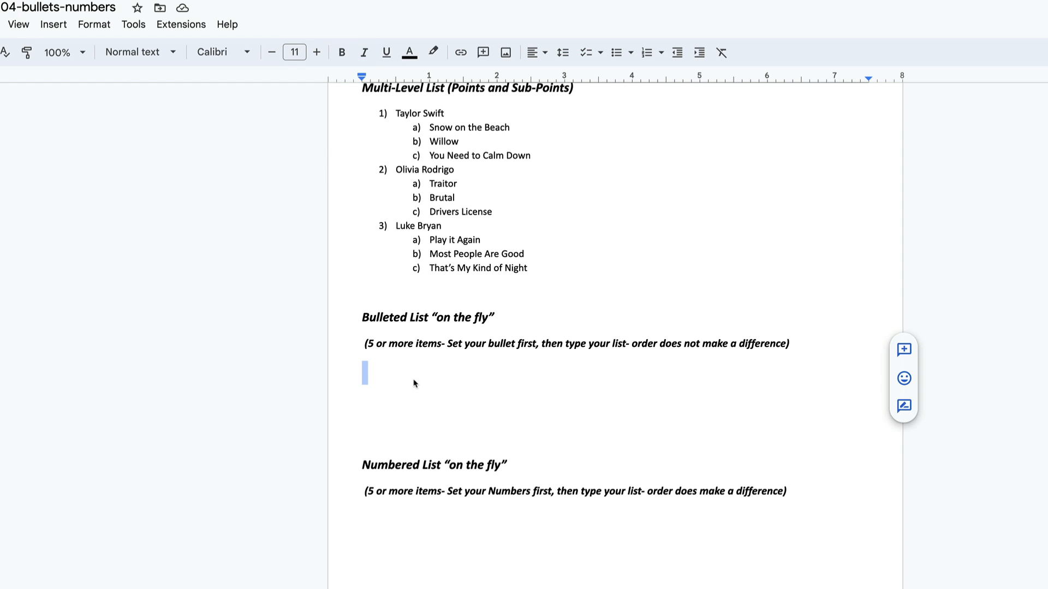
pyautogui.click(366, 374)
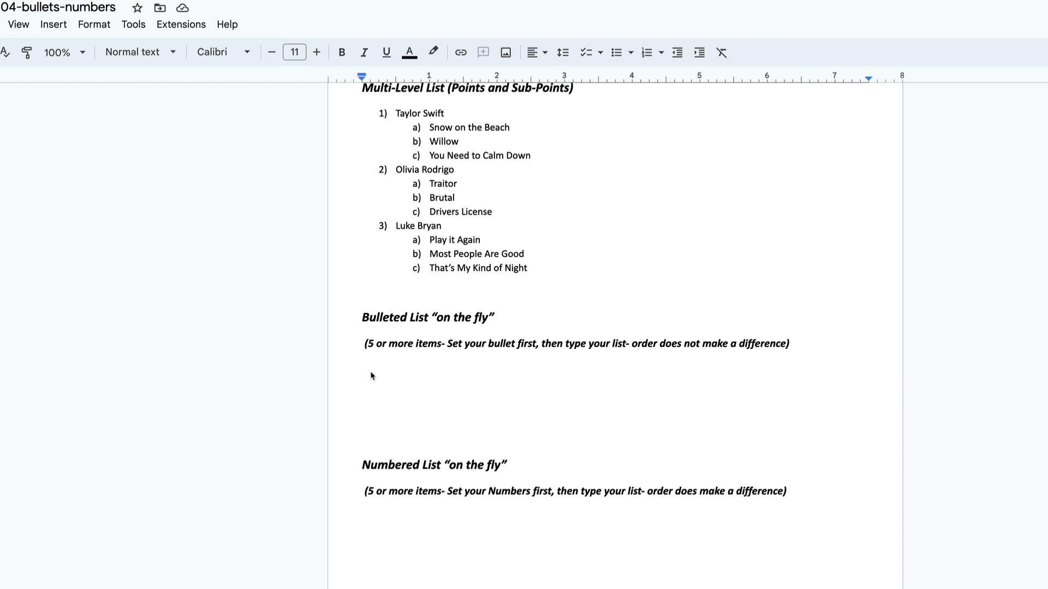
pyautogui.click(632, 54)
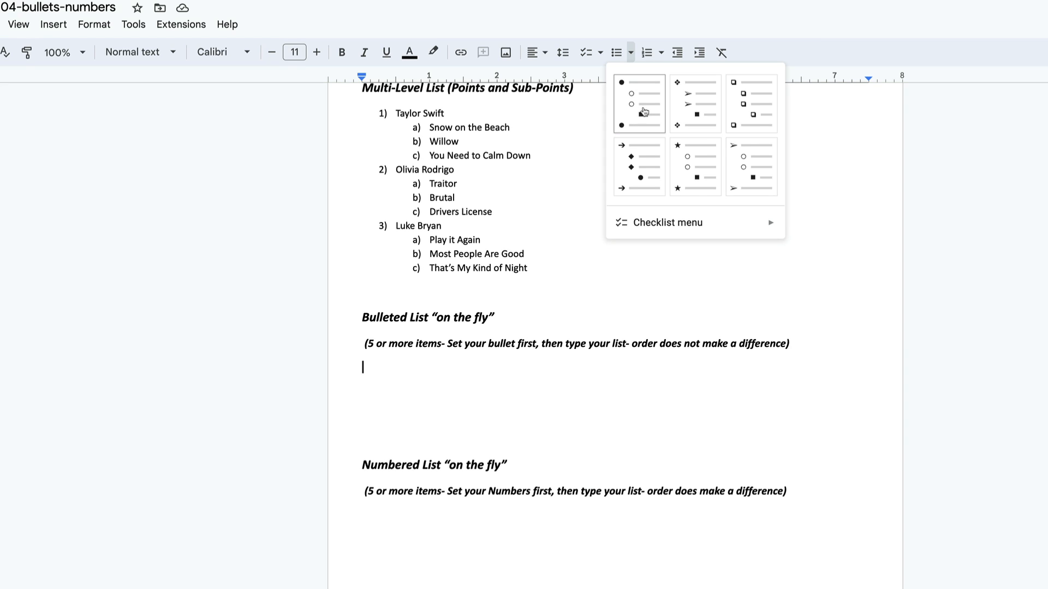
pyautogui.click(639, 115)
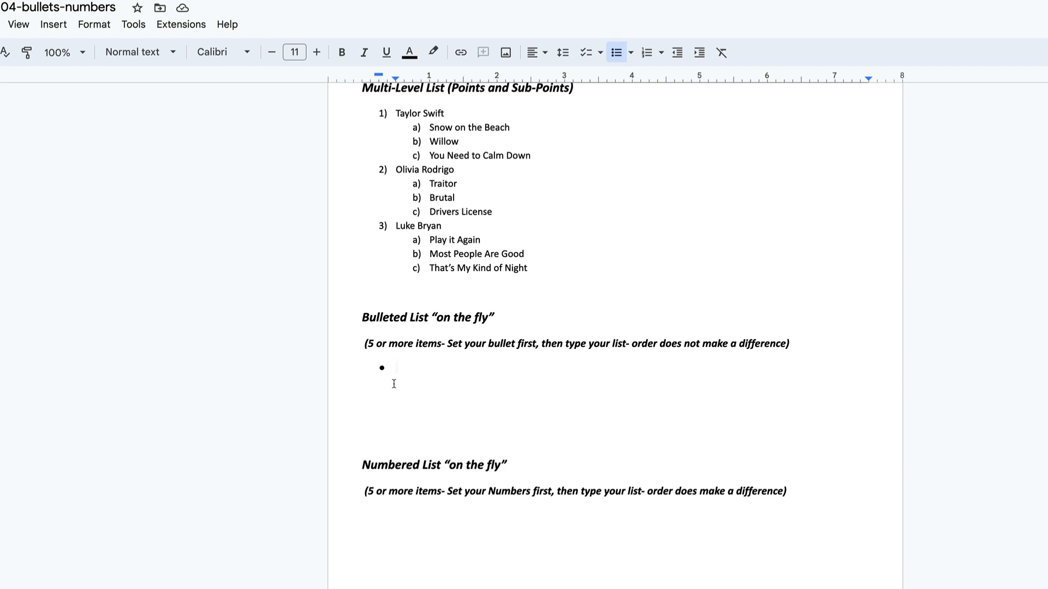
# Enter red, blue, green, yellow and orange as separate bulleted items and end the list on a plain line.
pyautogui.write('red')
pyautogui.press('Return')
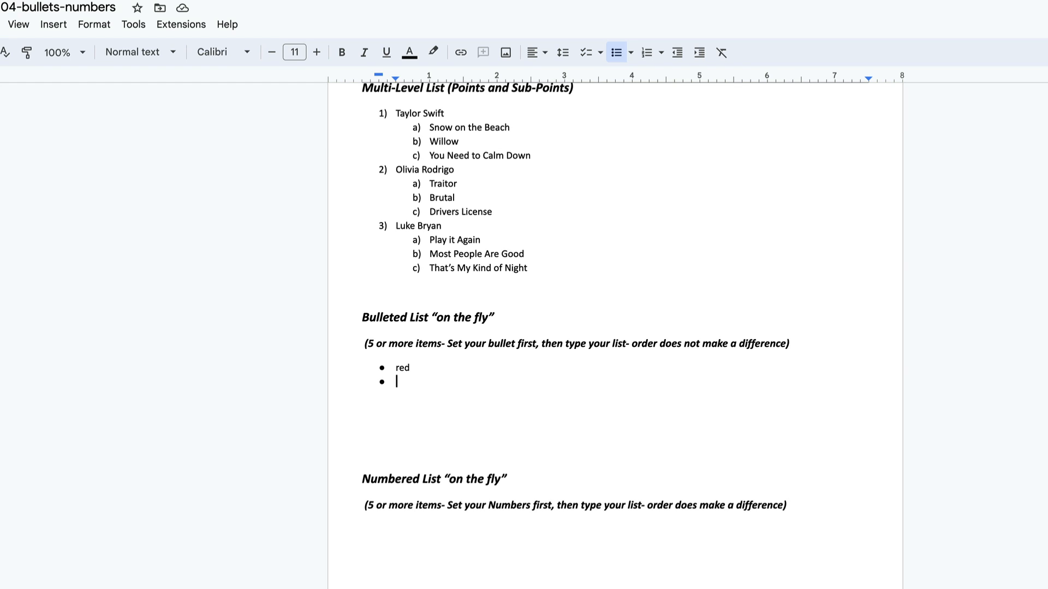
pyautogui.write('blue')
pyautogui.press('Return')
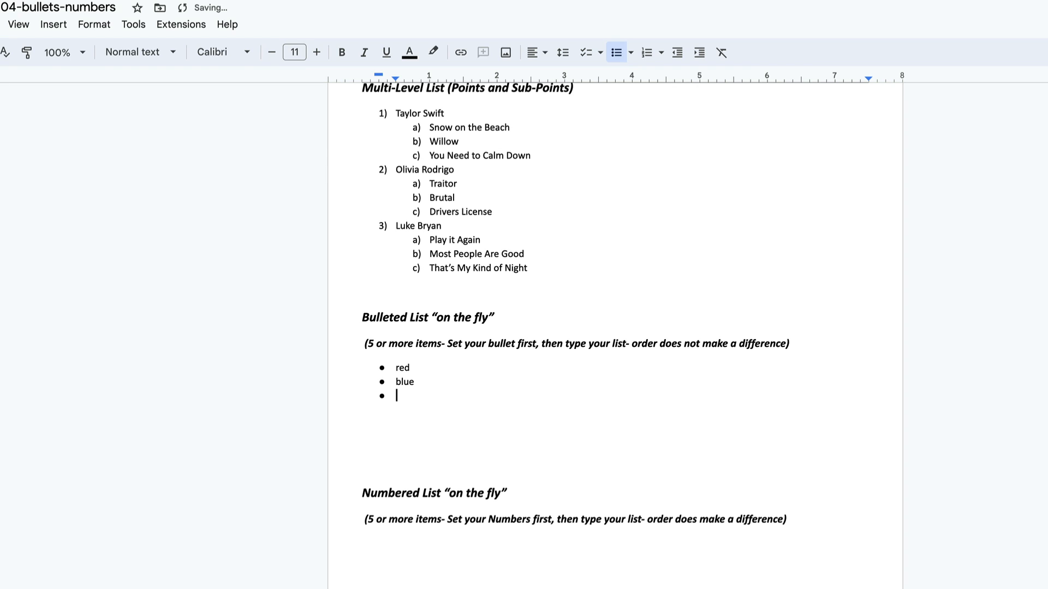
pyautogui.write('green')
pyautogui.press('Return')
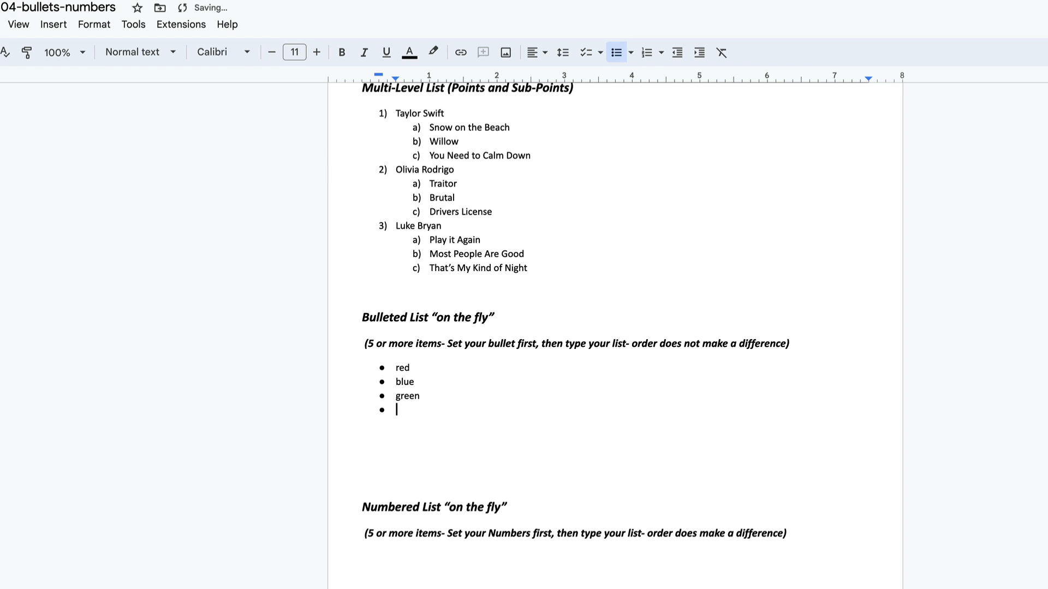
pyautogui.write('yellow')
pyautogui.press('Return')
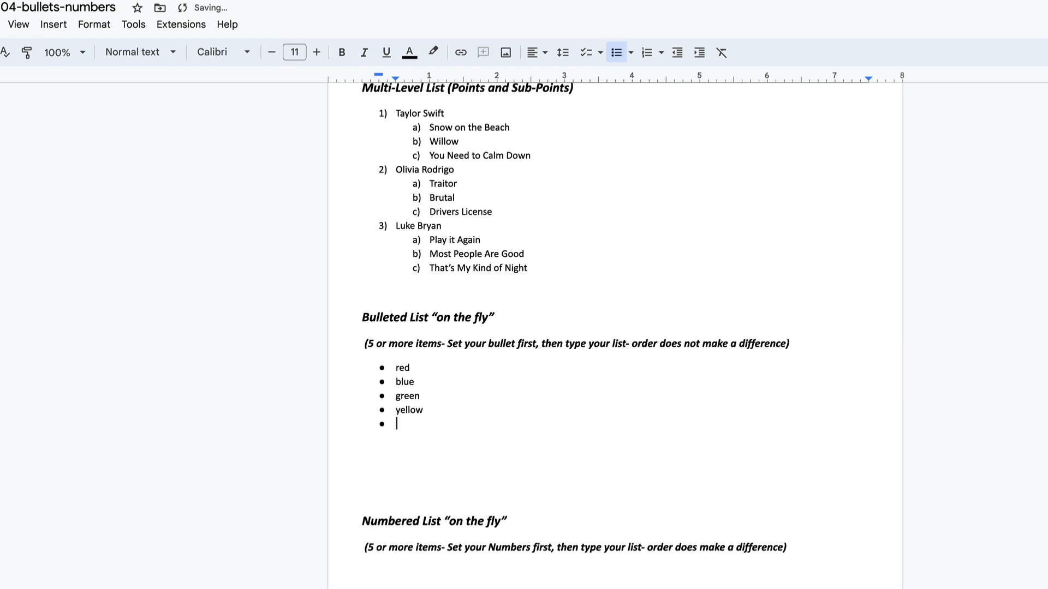
pyautogui.write('orange')
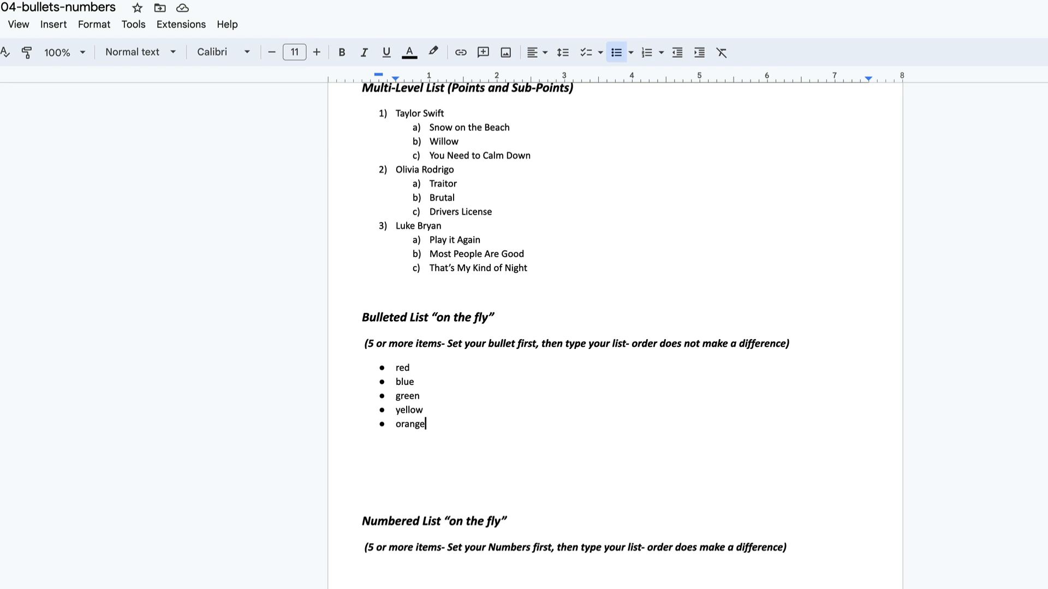
pyautogui.press('Return')
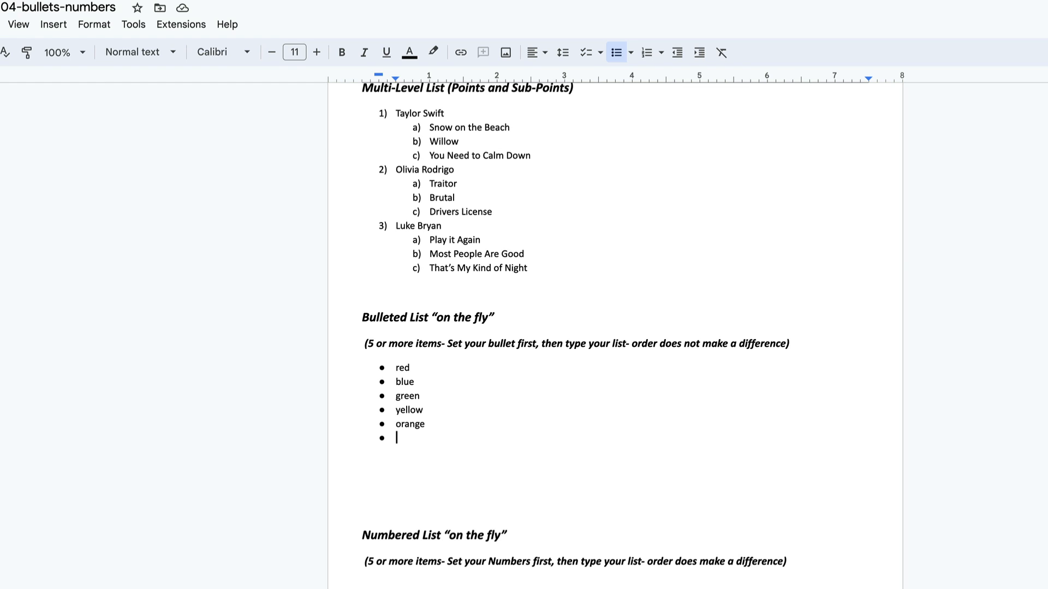
pyautogui.press('Return')
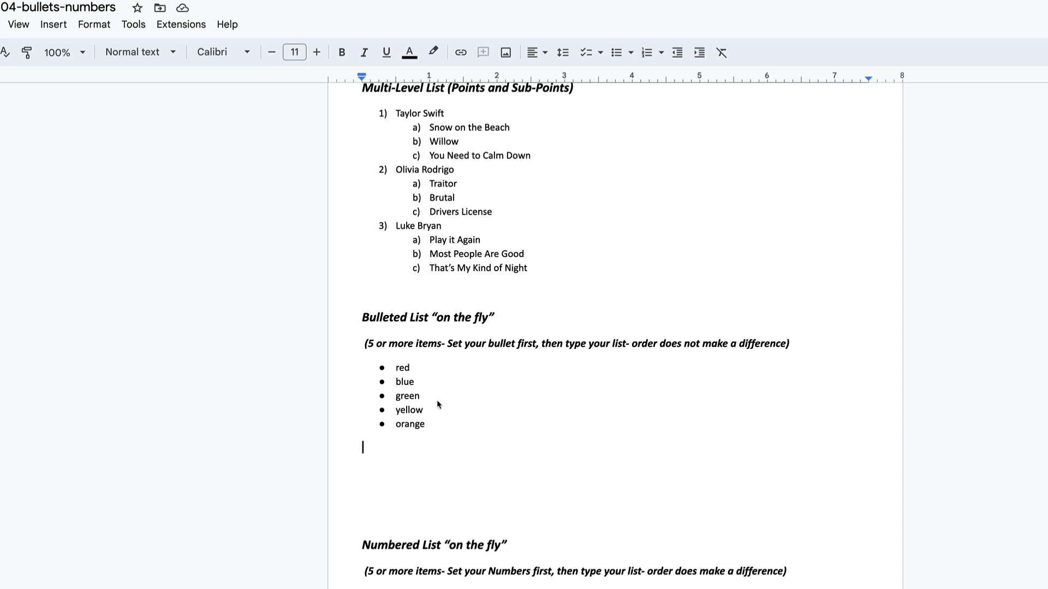
# Start a numbered list in the 1., a., i. style on the empty line below the Numbered List "on the fly" instructions.
pyautogui.scroll(-5, 437, 401)
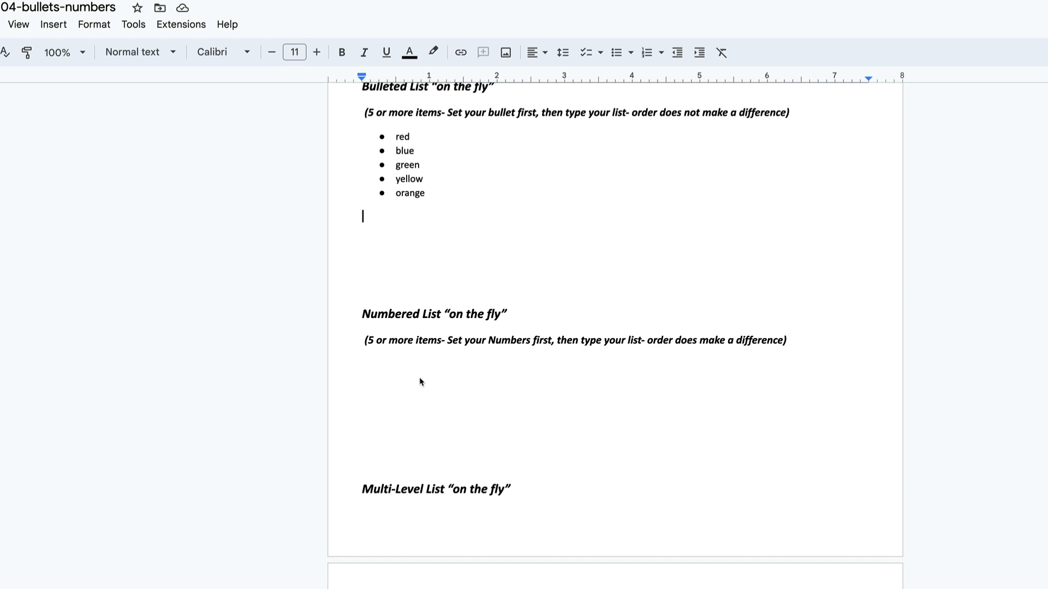
pyautogui.moveTo(365, 388); pyautogui.dragTo(409, 393)
pyautogui.doubleClick(374, 381)
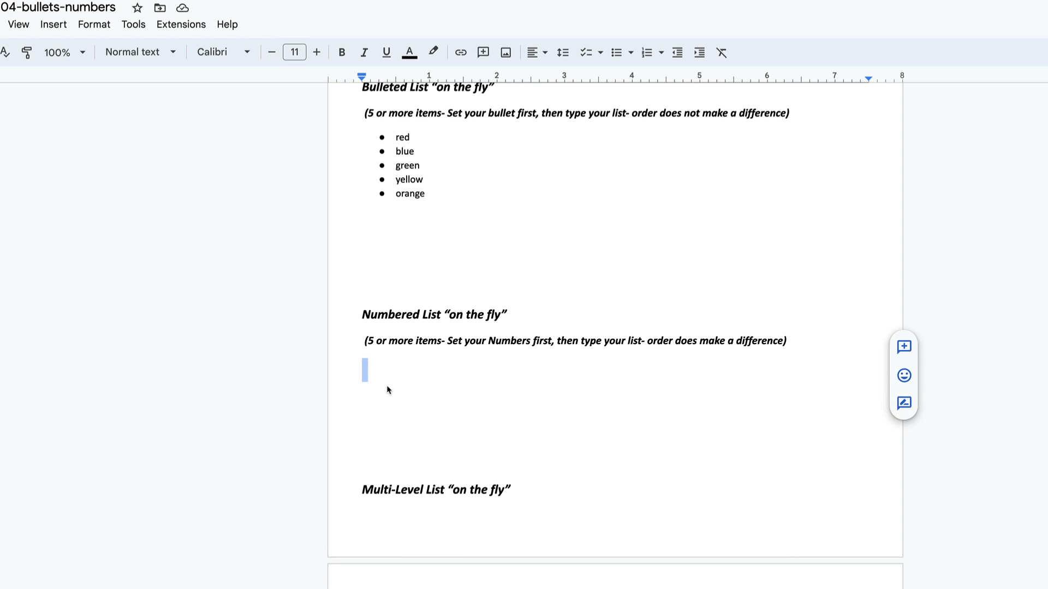
pyautogui.doubleClick(376, 384)
pyautogui.click(373, 381)
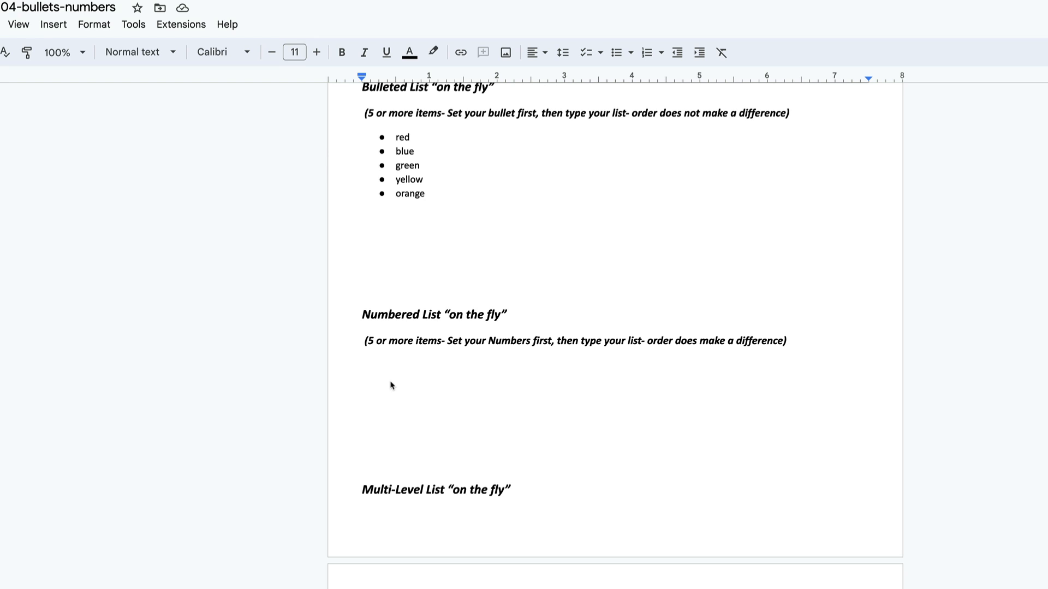
pyautogui.click(661, 53)
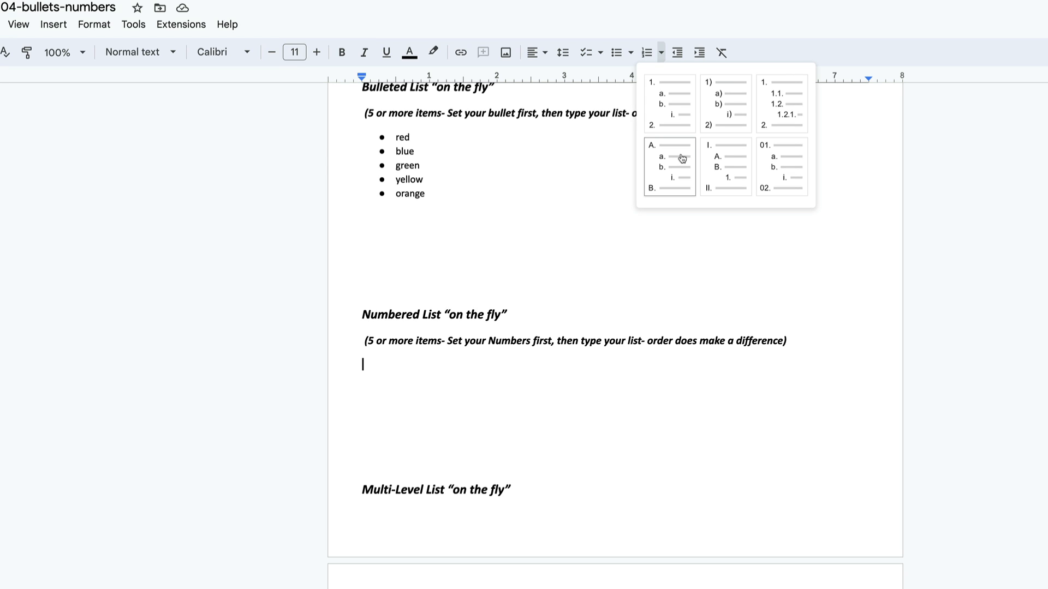
pyautogui.click(664, 105)
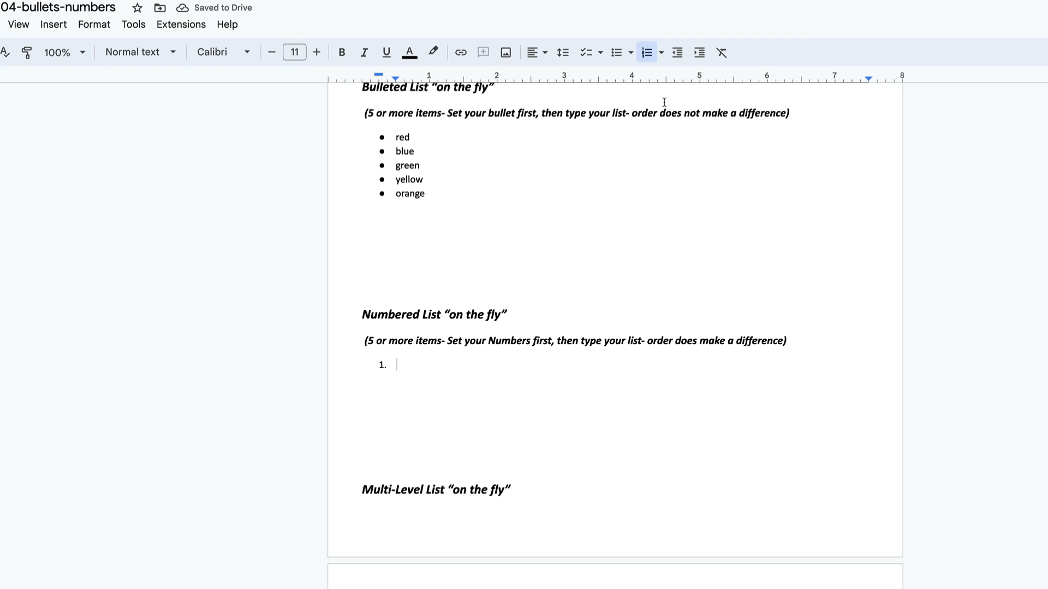
# Enter Language Arts, Science and Math as the first three items of the numbered list.
pyautogui.write('Language')
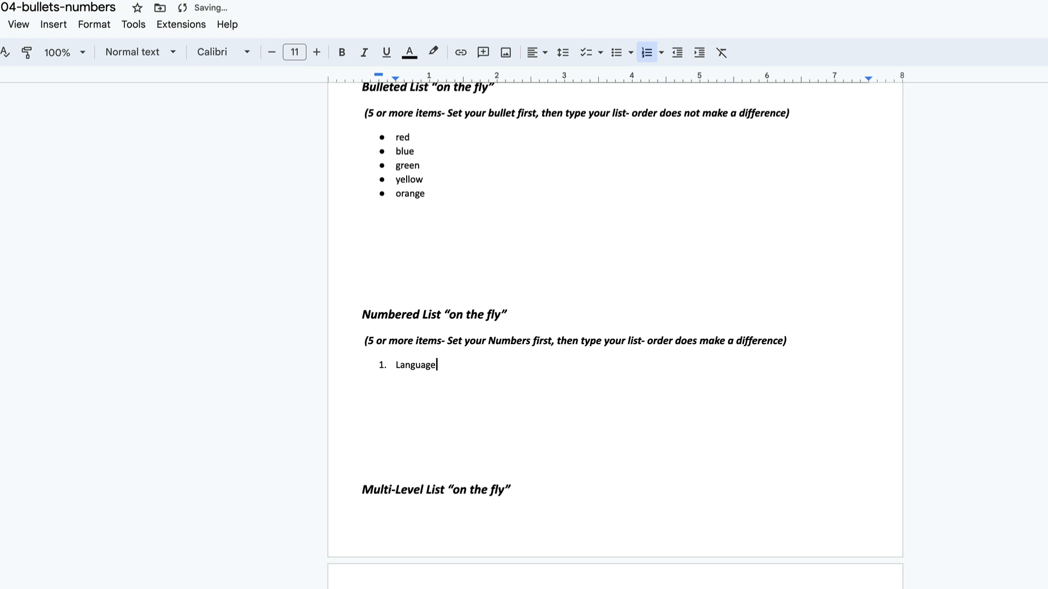
pyautogui.write(' Arts')
pyautogui.press('Return')
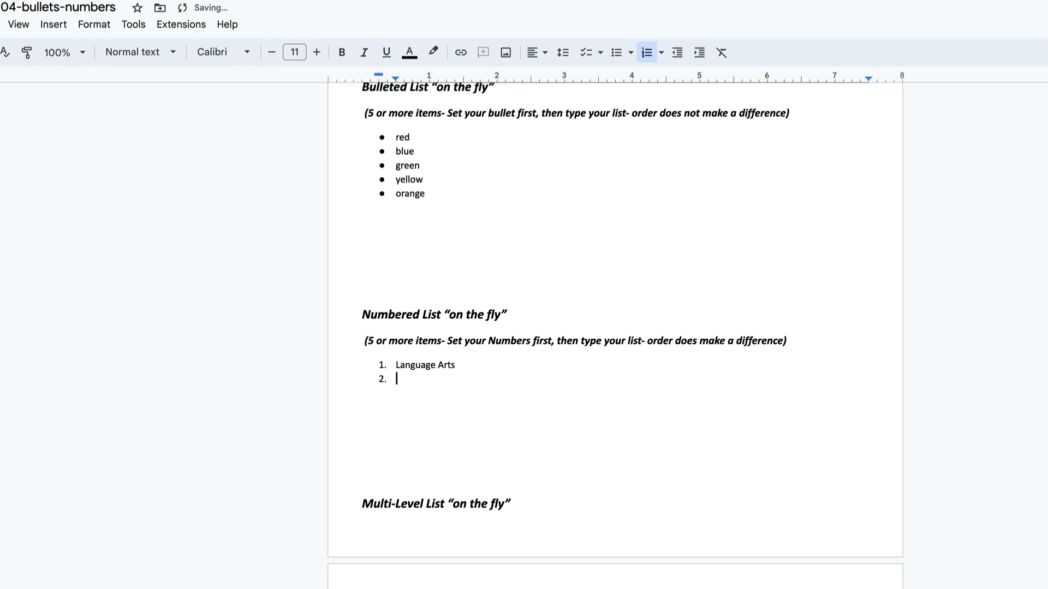
pyautogui.write('Science')
pyautogui.press('Return')
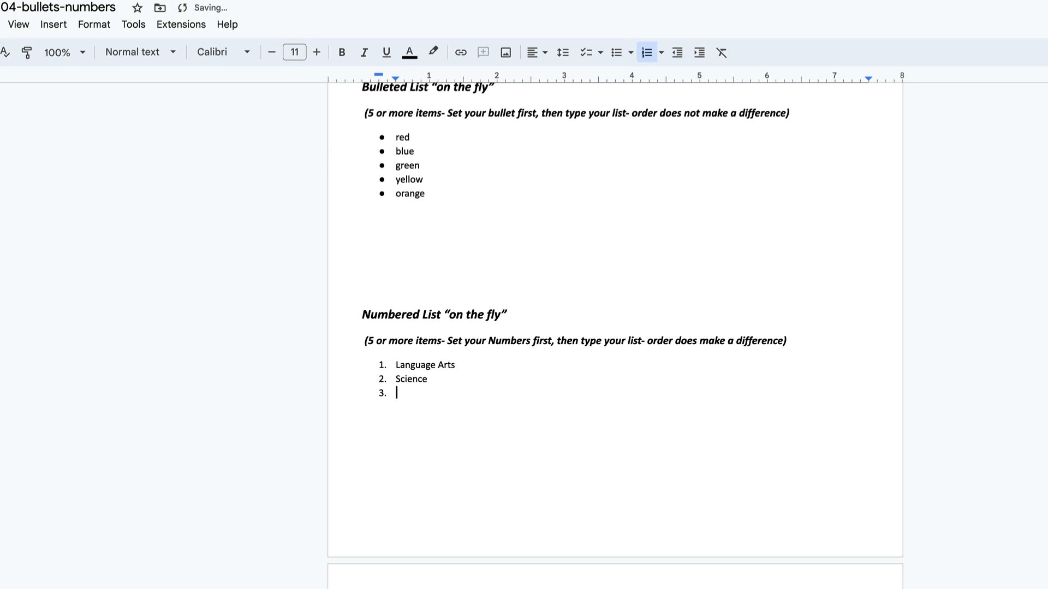
pyautogui.write('Math')
pyautogui.press('Return')
# Add Social Studies and Business IT as the fourth and fifth numbered items, and end the list.
pyautogui.write('Socail Studies')
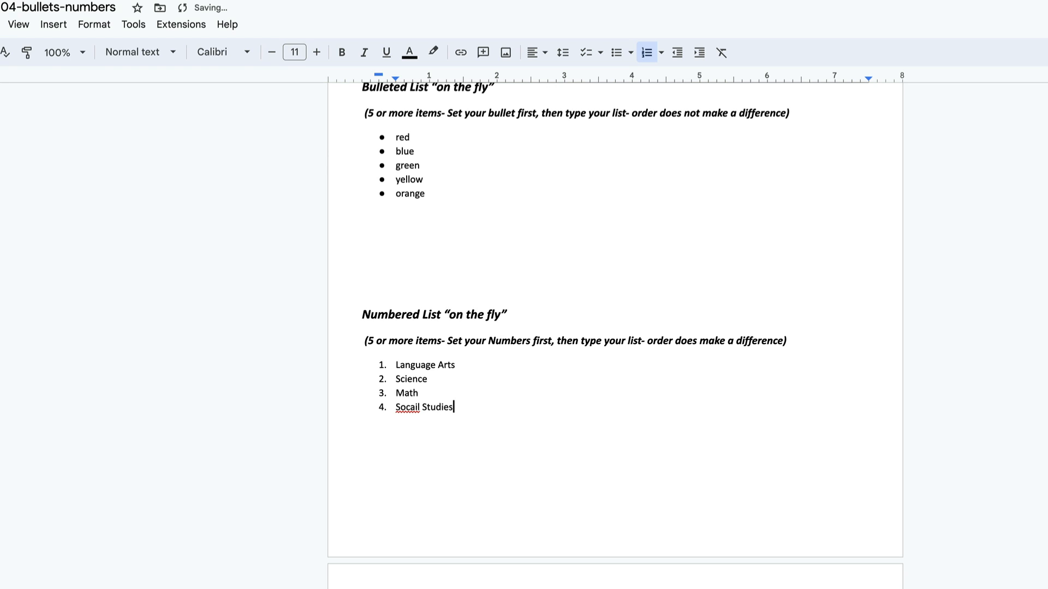
pyautogui.press('BackSpace')
pyautogui.press('BackSpace')
pyautogui.press('BackSpace')
pyautogui.press('BackSpace')
pyautogui.press('BackSpace')
pyautogui.press('BackSpace')
pyautogui.press('BackSpace')
pyautogui.press('BackSpace')
pyautogui.press('BackSpace')
pyautogui.press('BackSpace')
pyautogui.press('BackSpace')
pyautogui.press('BackSpace')
pyautogui.write('cial Studies')
pyautogui.press('Return')
pyautogui.write('Business IT')
pyautogui.press('Return')
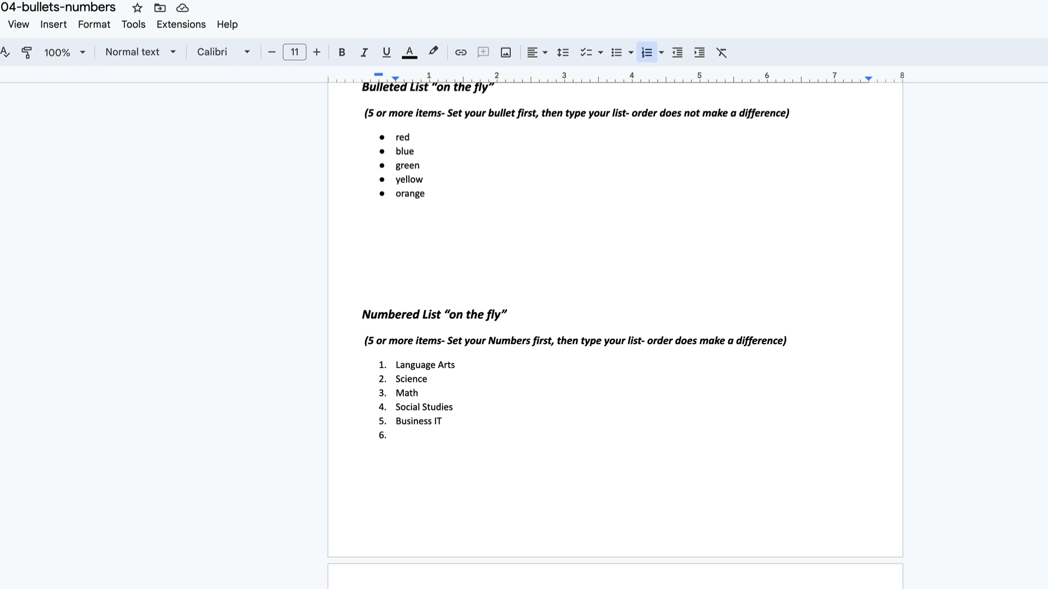
pyautogui.press('Return')
# Start a multi-level list in the I., A., 1. style on the empty line below the Multi-Level List "on the fly" instructions.
pyautogui.scroll(-7, 539, 467)
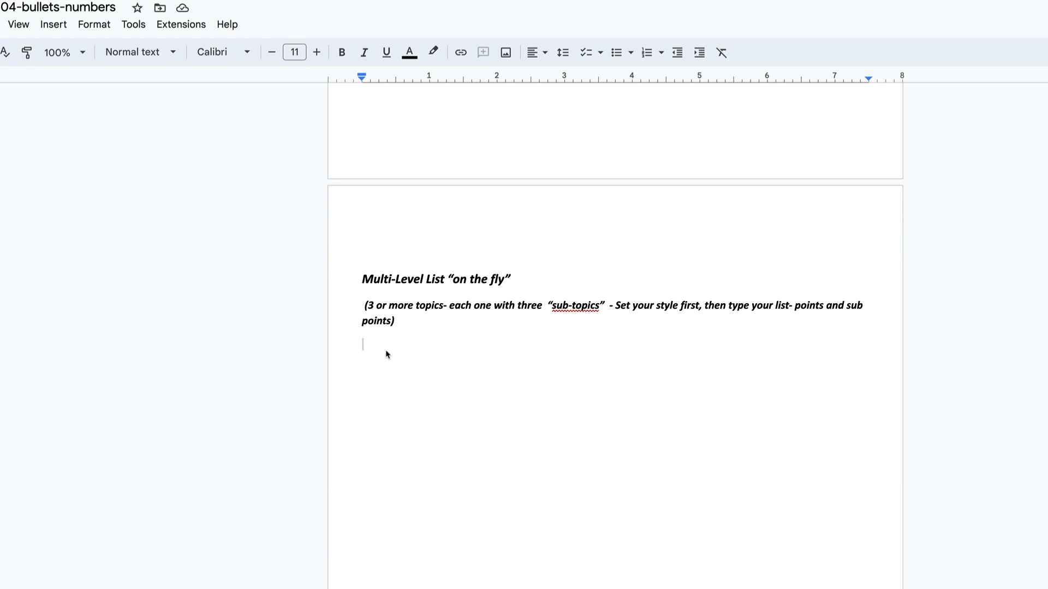
pyautogui.scroll(1, 394, 356)
pyautogui.scroll(15, 394, 356)
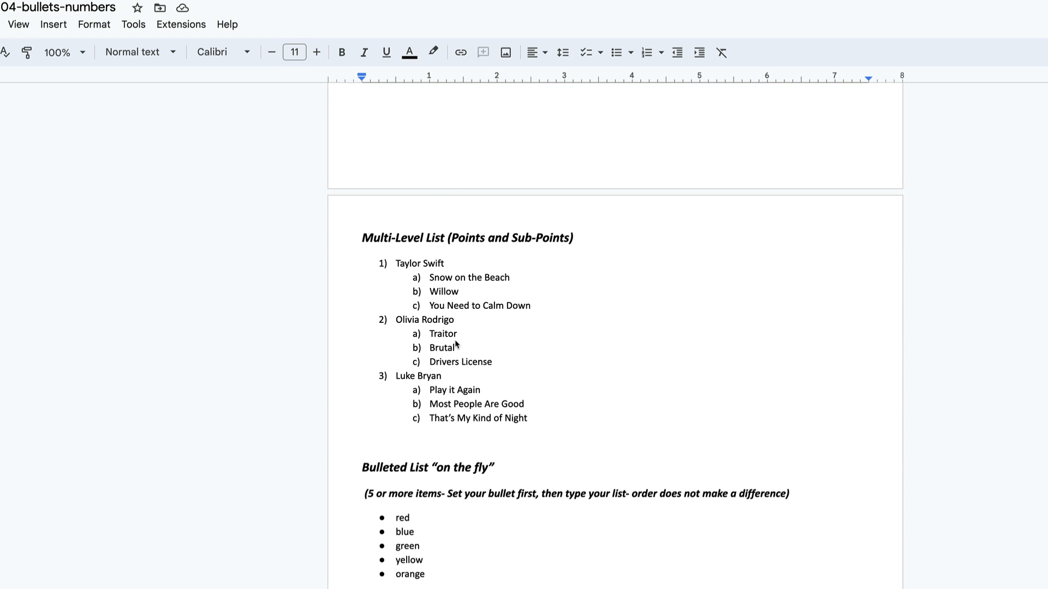
pyautogui.scroll(-7, 446, 362)
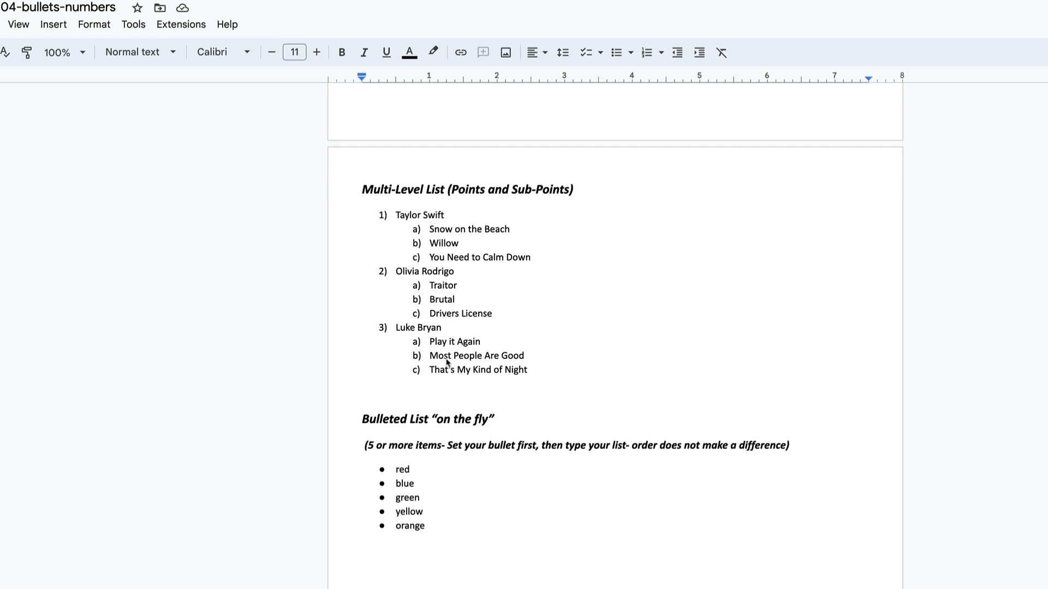
pyautogui.scroll(-7, 446, 362)
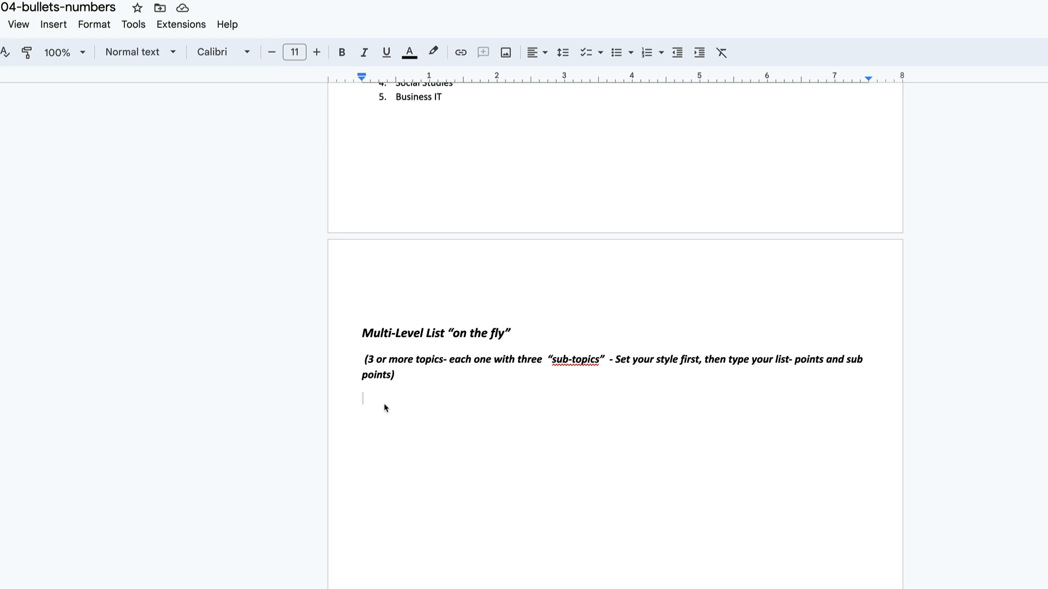
pyautogui.click(661, 52)
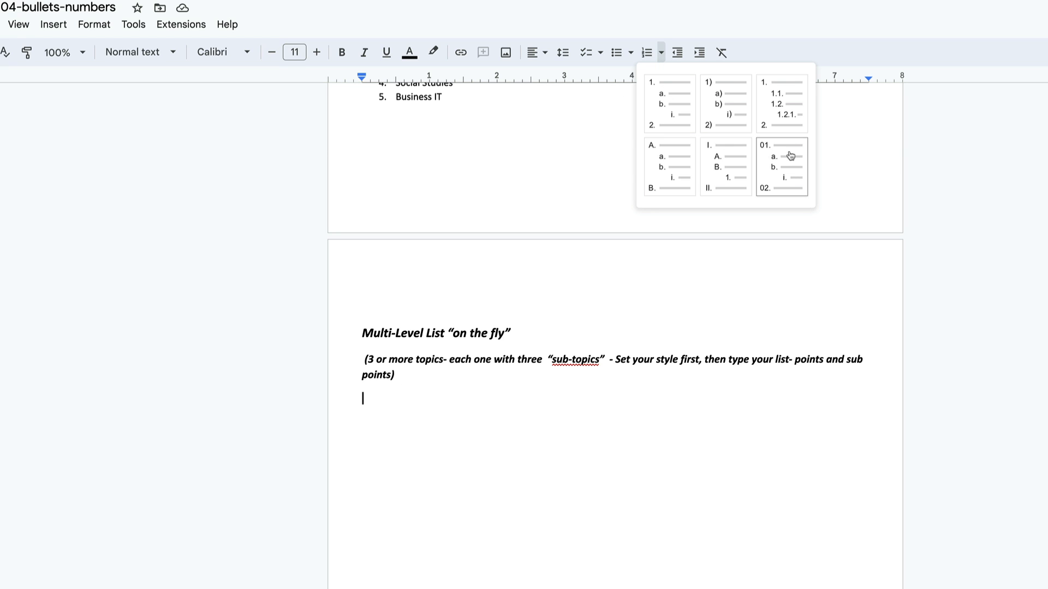
pyautogui.click(726, 169)
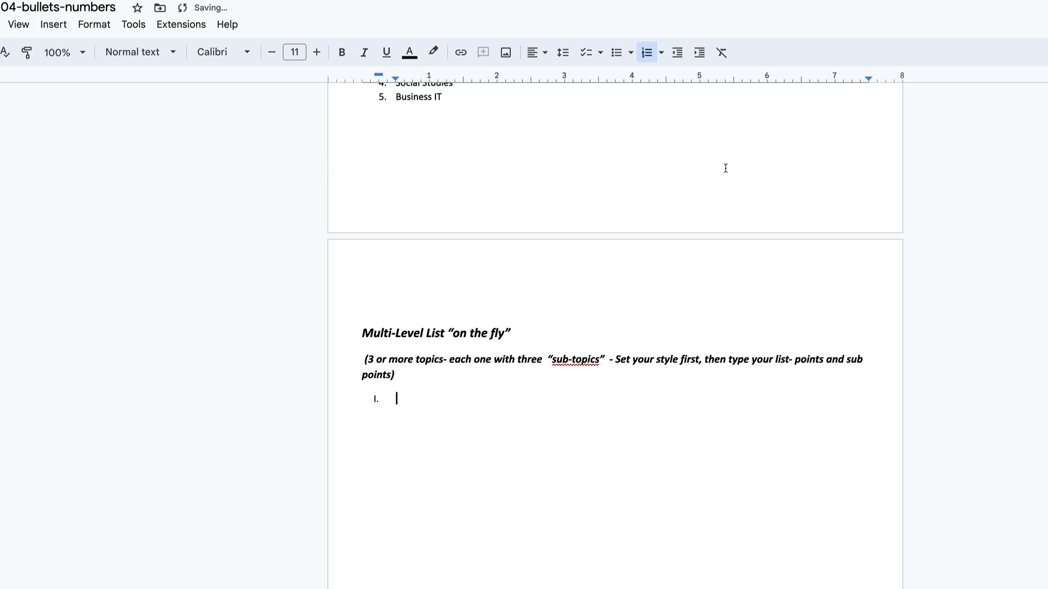
# Enter MLB Teams as the first topic with Cubs, Reds and Brewers as its sub-points.
pyautogui.write('MLB Teams')
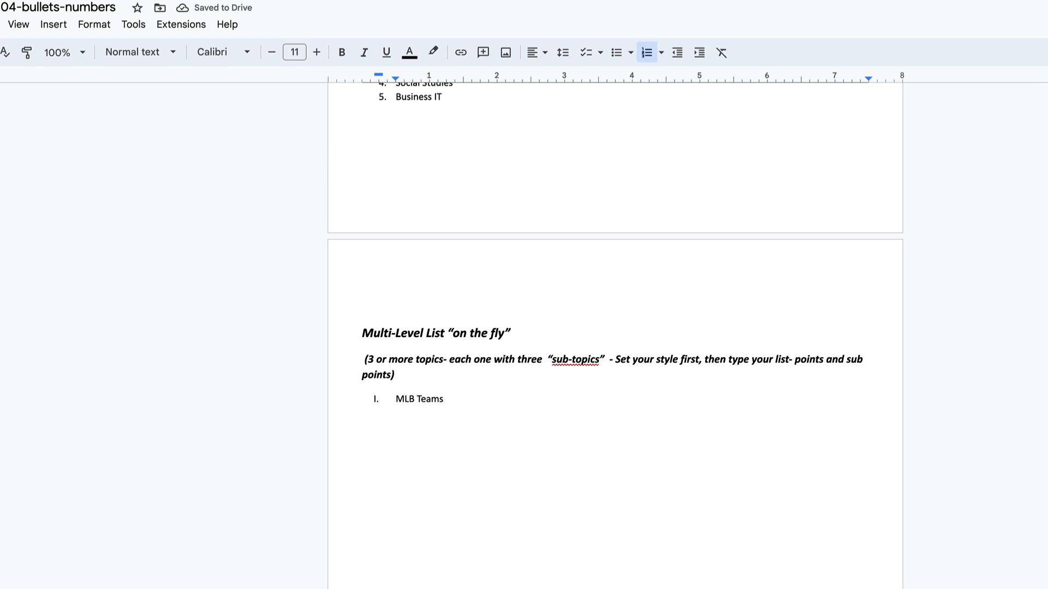
pyautogui.press('Return')
pyautogui.press('Tab')
pyautogui.write('Cubs')
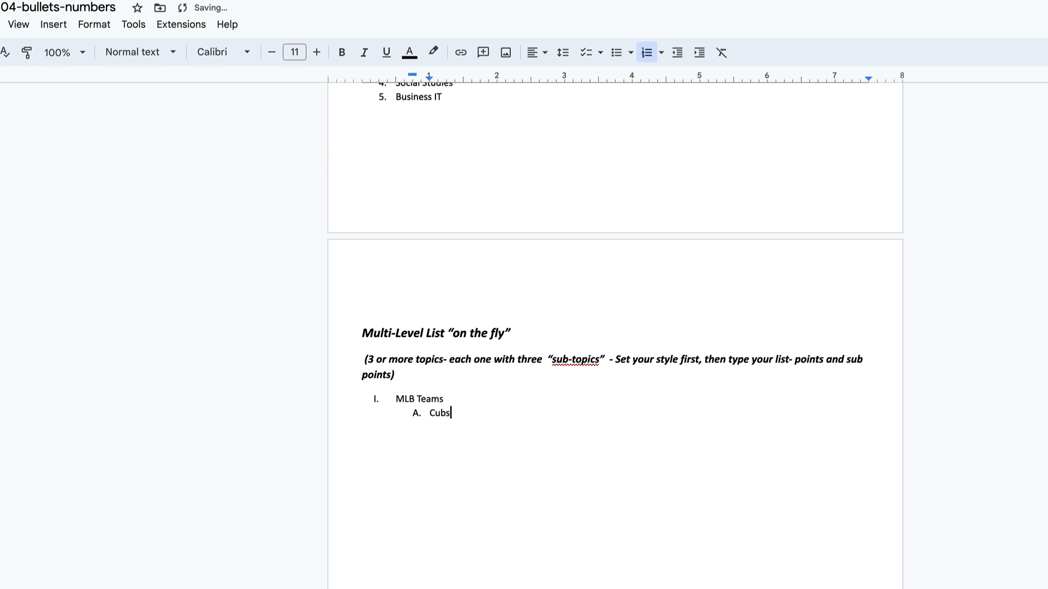
pyautogui.press('Return')
pyautogui.write('Reds')
pyautogui.press('Return')
pyautogui.write('Brewers')
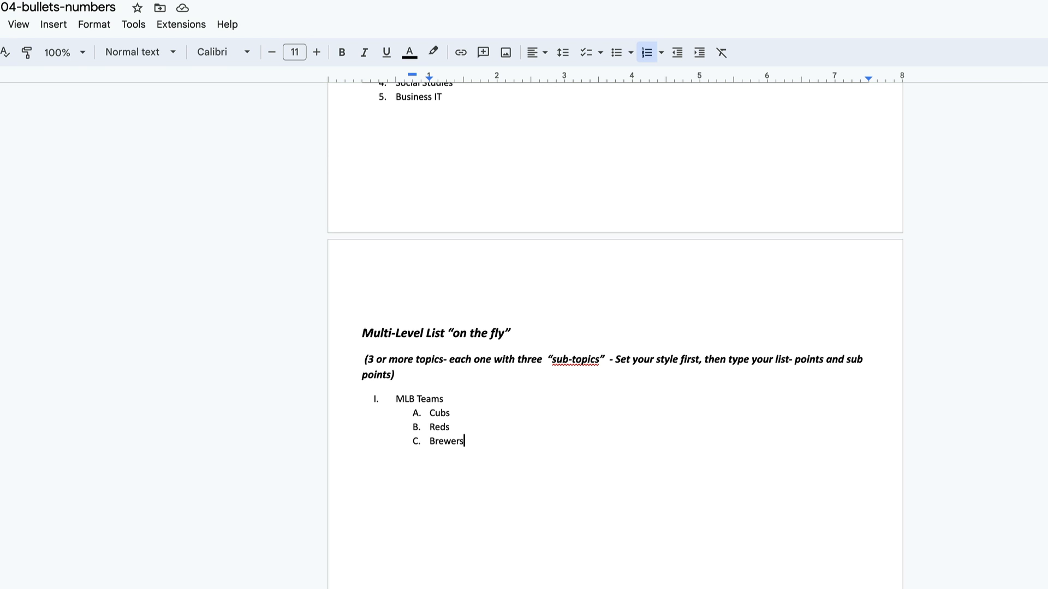
# Add NBA Teams as the second main topic with Pacers, Nuggets and Lakers as its sub-points.
pyautogui.press('Return')
pyautogui.hotkey('shift', 'Tab')
pyautogui.write('N')
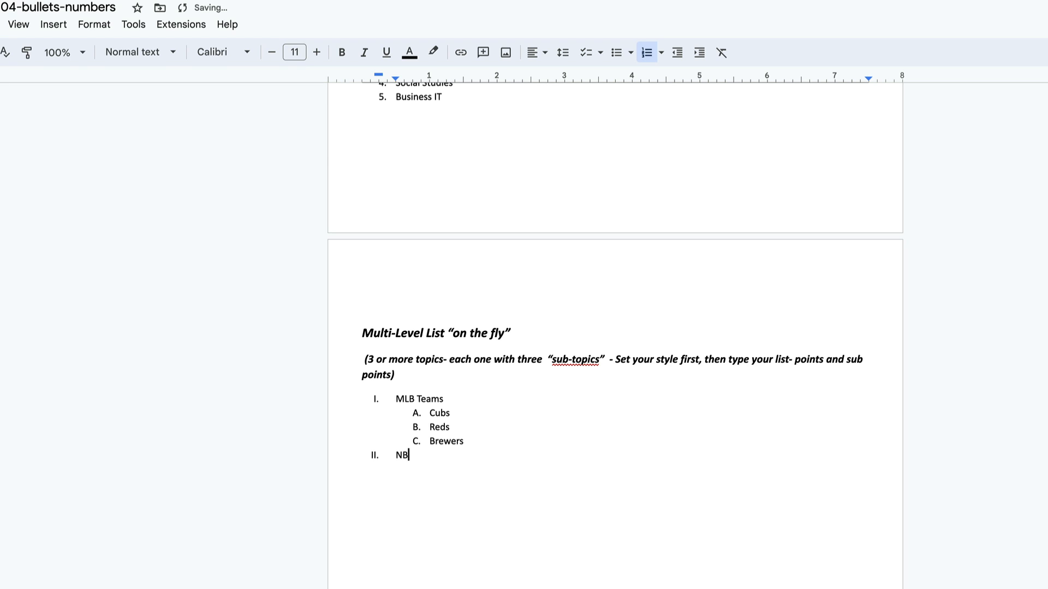
pyautogui.write('BA Teams')
pyautogui.press('Return')
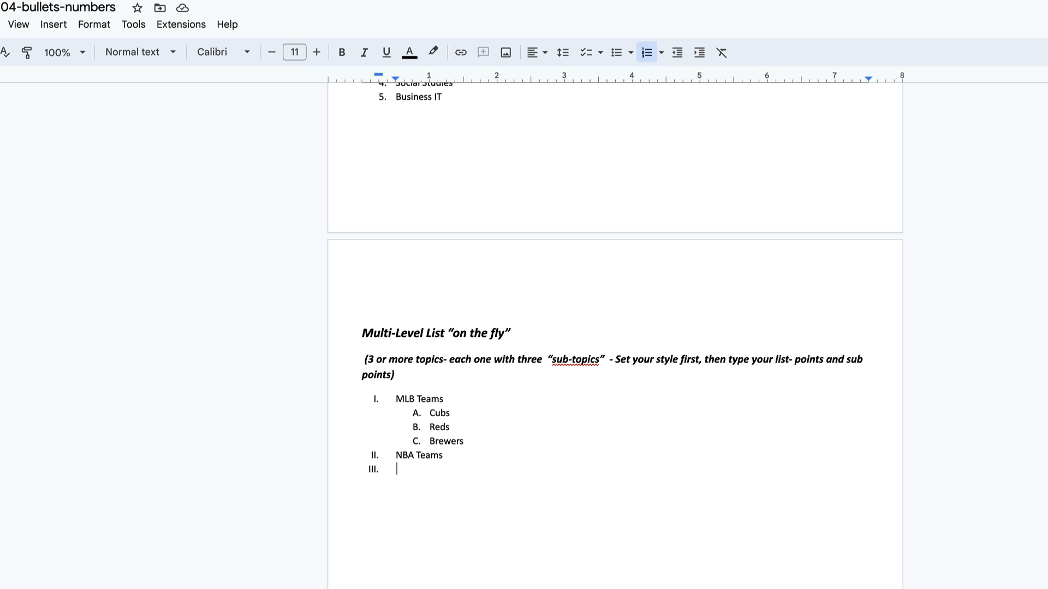
pyautogui.press('Tab')
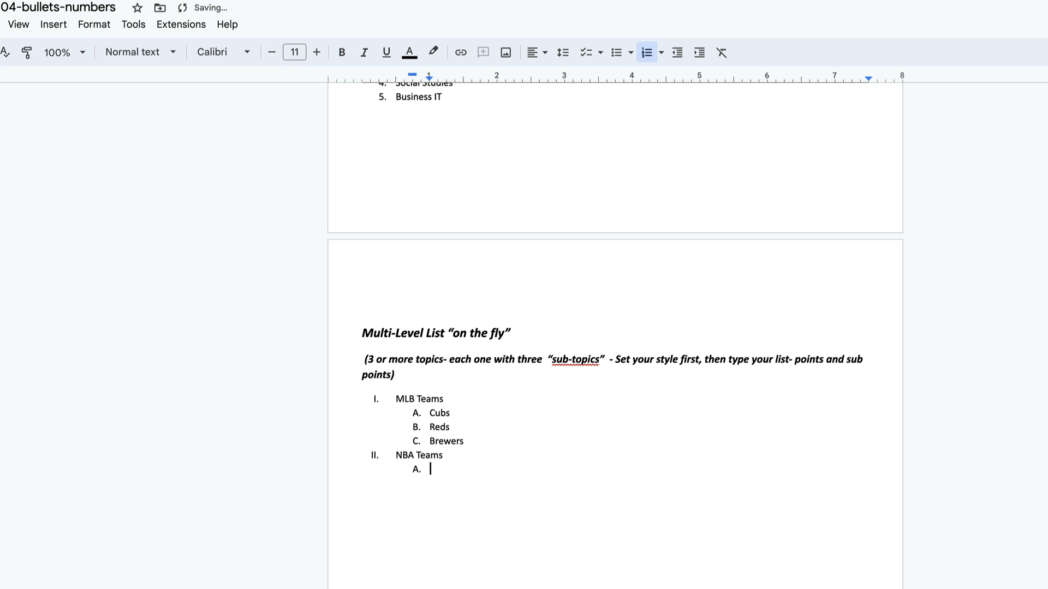
pyautogui.write('Pacers')
pyautogui.press('Return')
pyautogui.write('Nuggets')
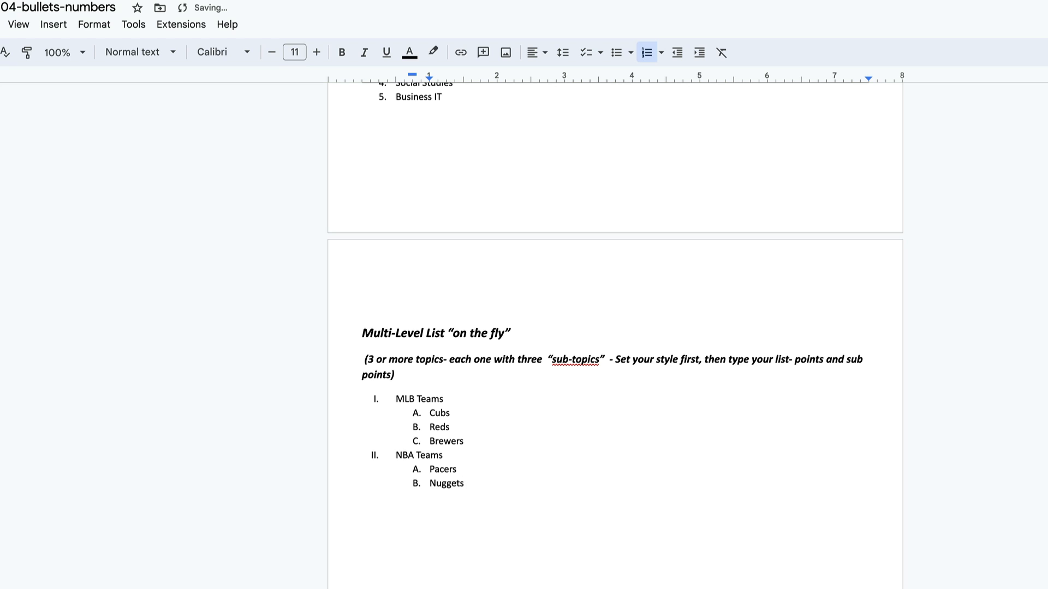
pyautogui.press('Return')
pyautogui.write('Lakers')
# Add NFL Teams as the third main topic with Colts, Rams and Broncos as its sub-points.
pyautogui.press('Return')
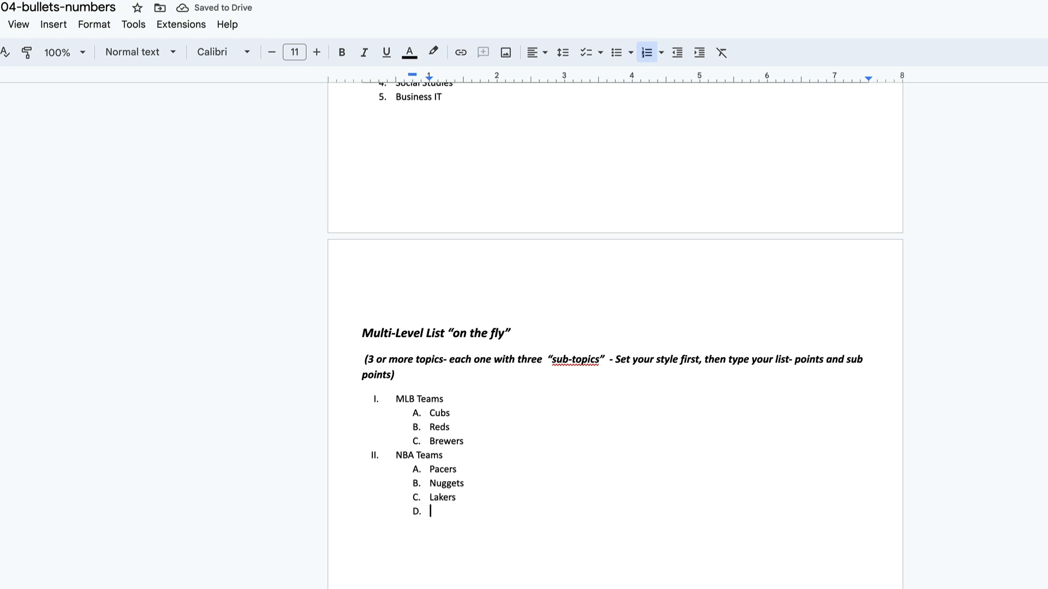
pyautogui.hotkey('shift', 'Tab')
pyautogui.write('NFL')
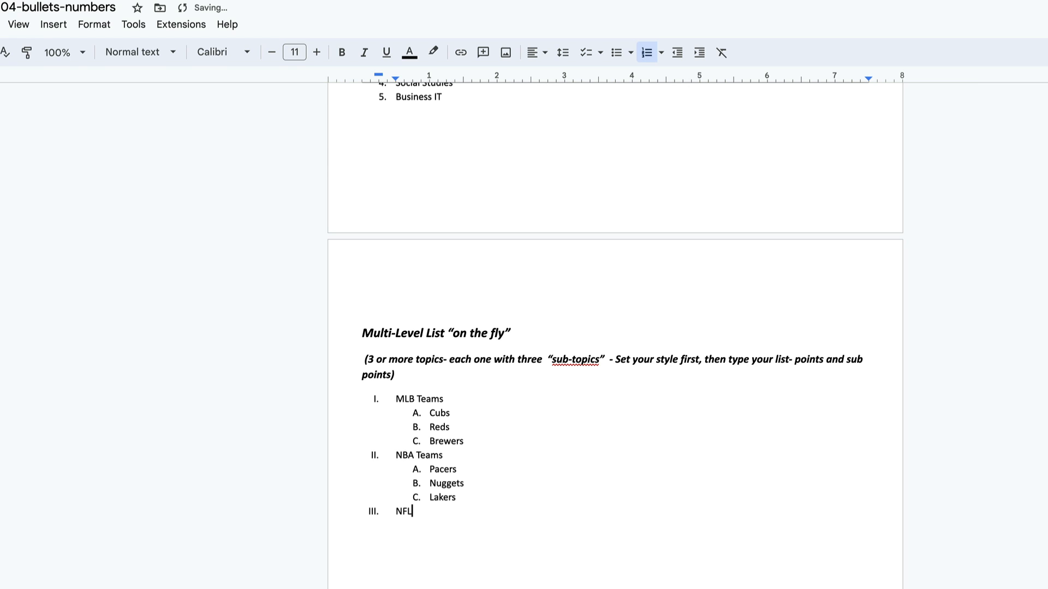
pyautogui.write(' Teams')
pyautogui.press('Return')
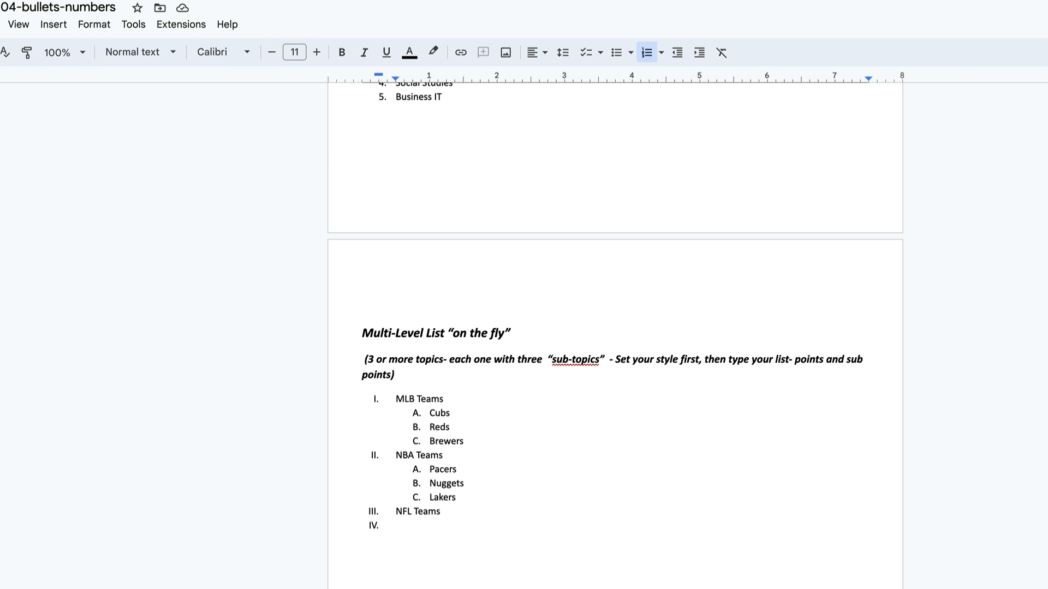
pyautogui.press('Tab')
pyautogui.write('Co')
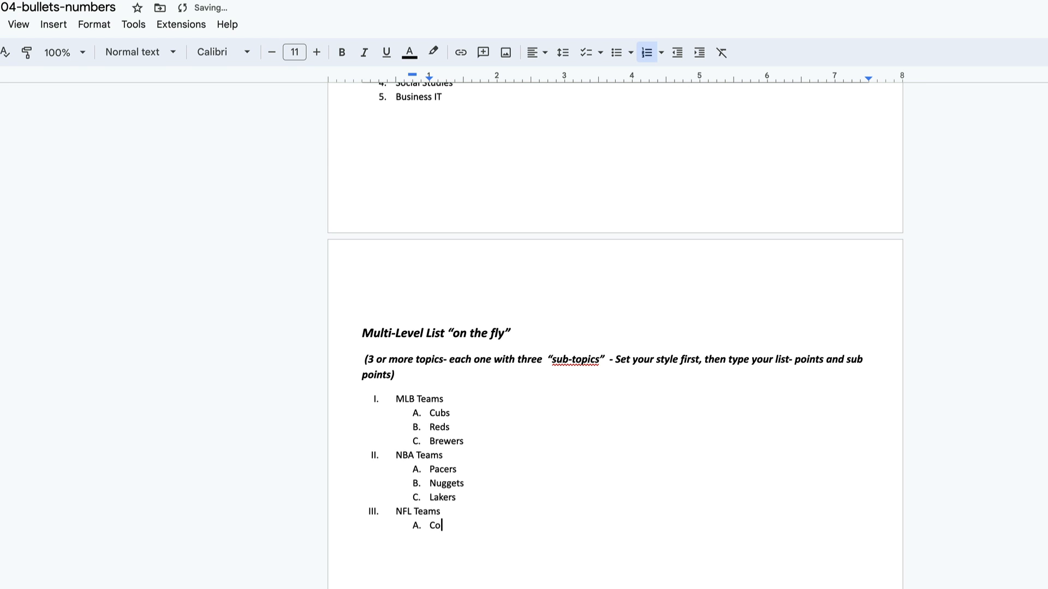
pyautogui.write('lts')
pyautogui.press('Return')
pyautogui.write('Rams')
pyautogui.press('Return')
pyautogui.write('Broncos')
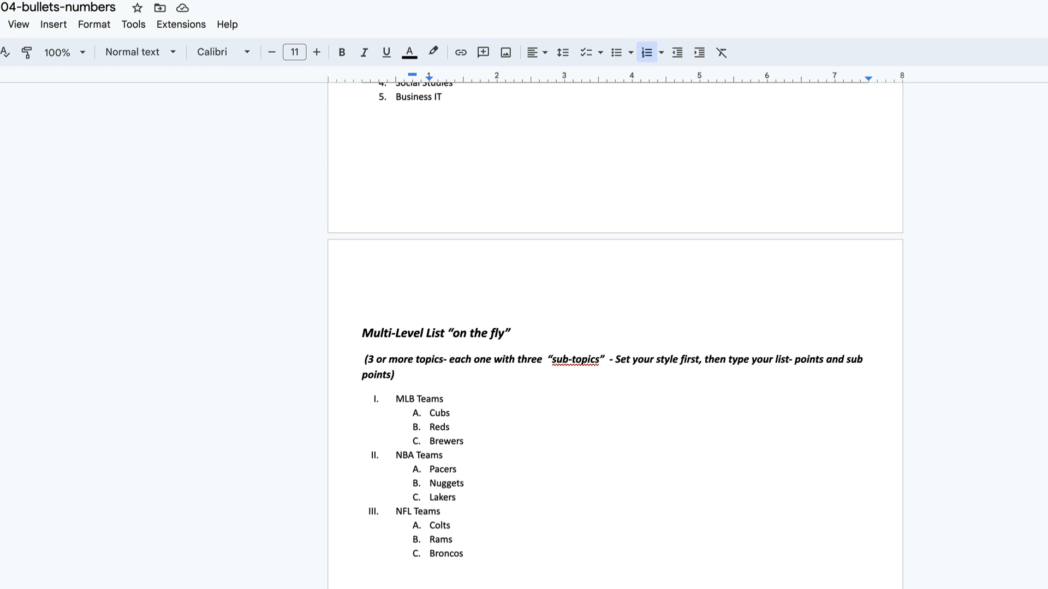
# End the multi-level list after Broncos, leaving an empty unnumbered line below it.
pyautogui.press('Return')
pyautogui.hotkey('shift', 'Tab')
pyautogui.press('Return')
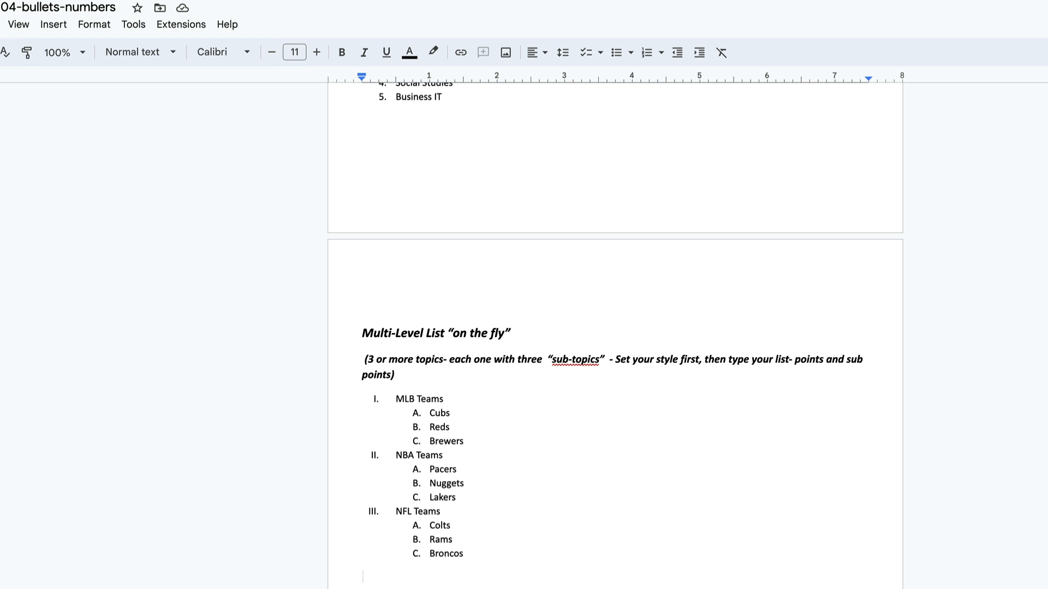
# Review the whole document from the first bulleted list to the multi-level "on the fly" list, checking each section's list formatting.
pyautogui.scroll(15, 470, 349)
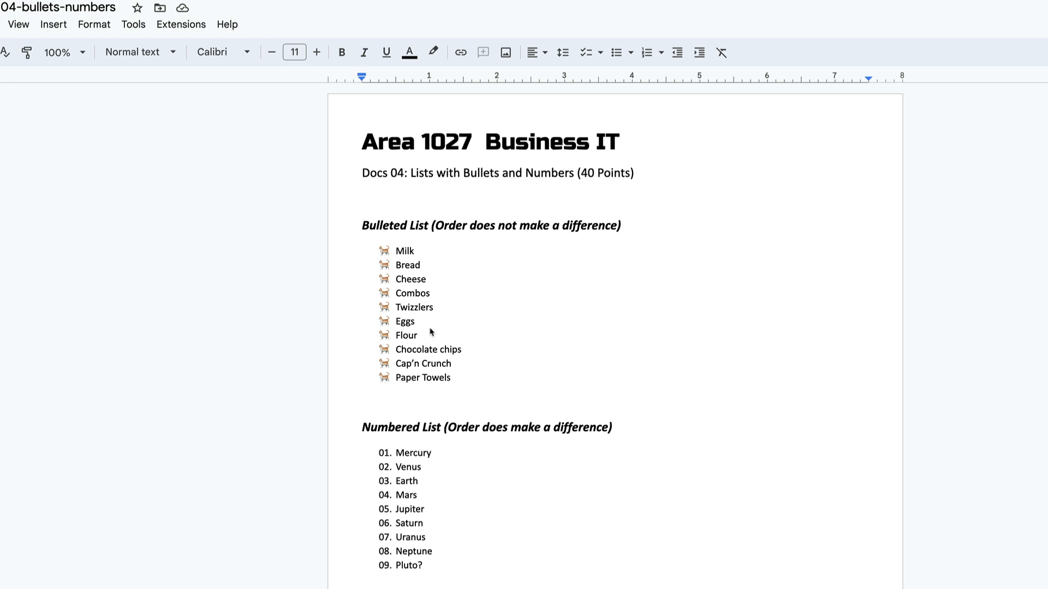
pyautogui.scroll(-5, 430, 331)
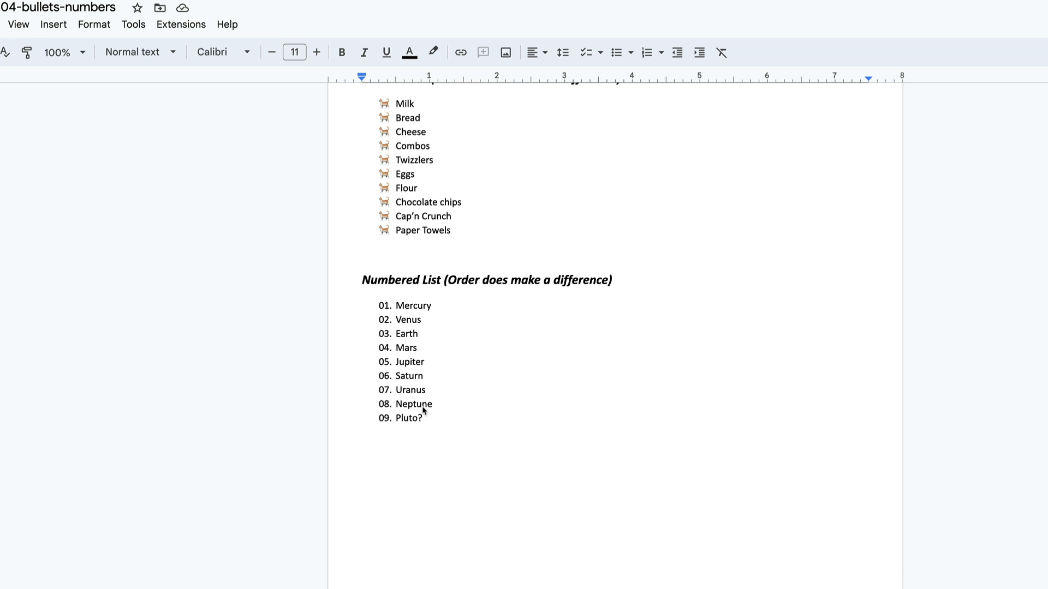
pyautogui.scroll(-15, 423, 410)
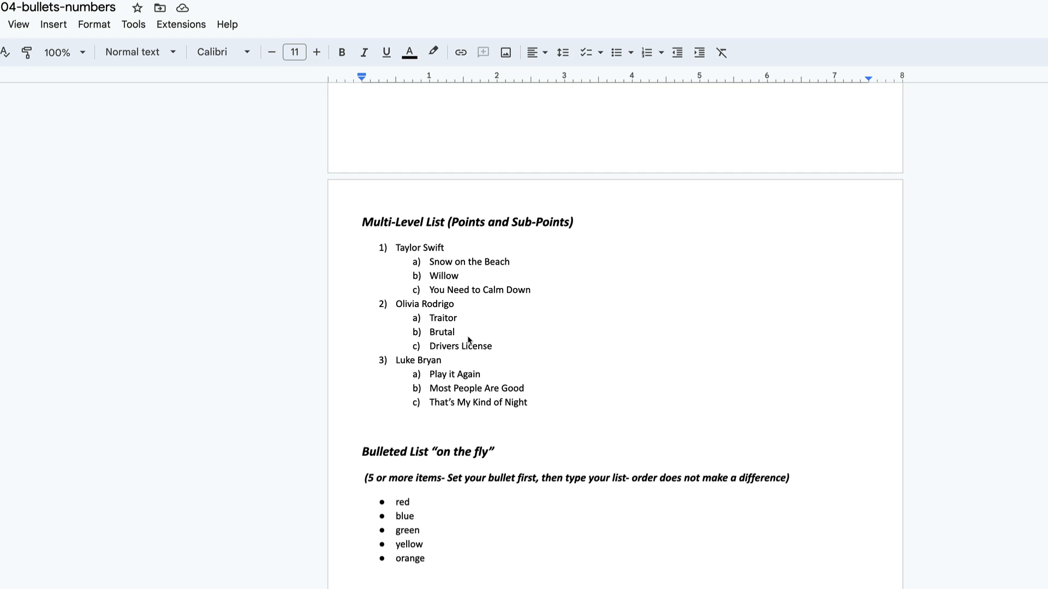
pyautogui.scroll(-1, 468, 349)
pyautogui.scroll(-3, 469, 349)
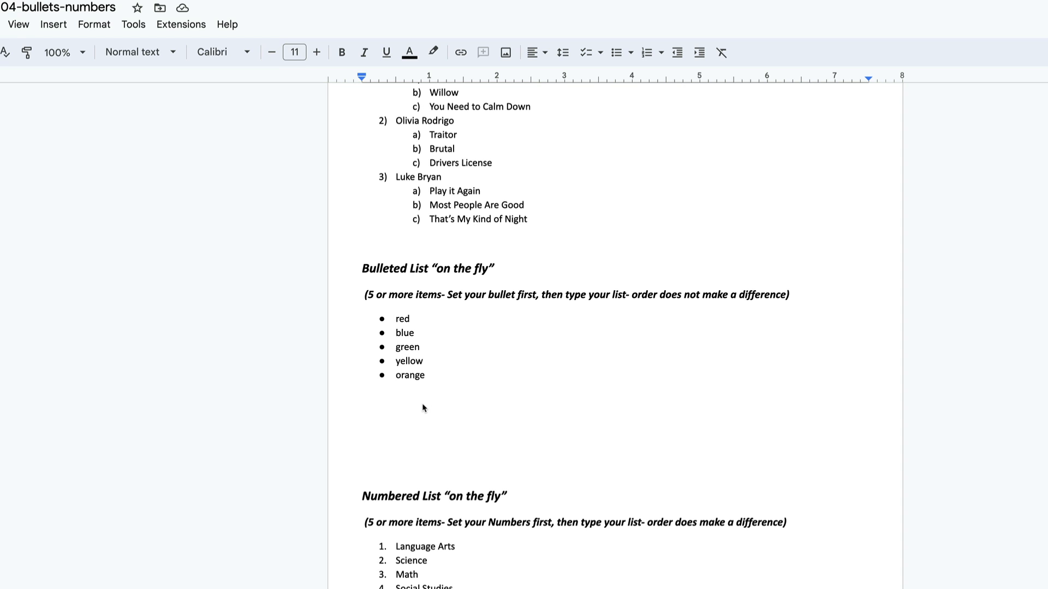
pyautogui.scroll(-4, 414, 388)
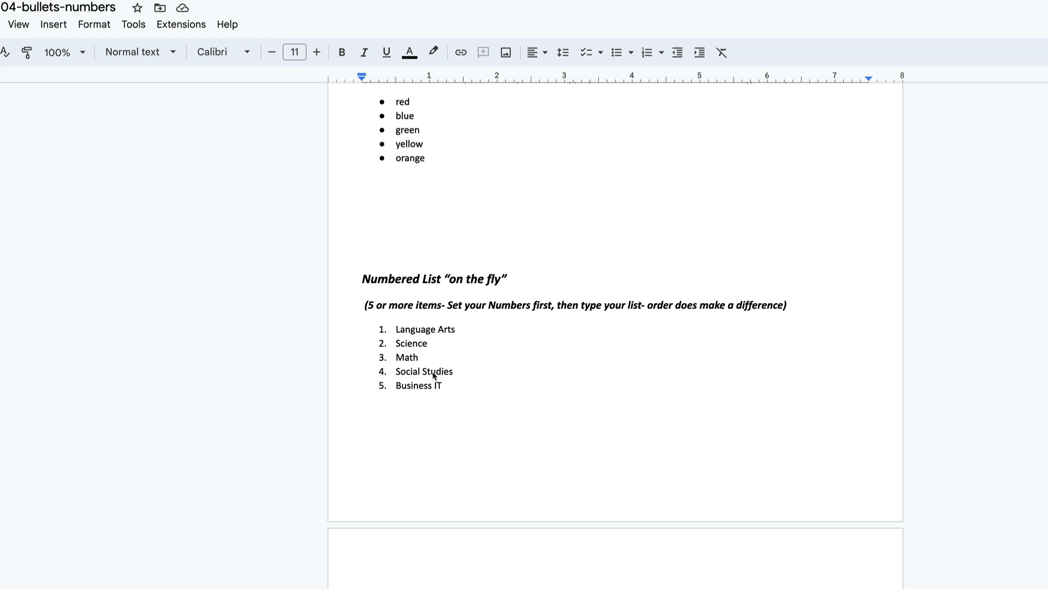
pyautogui.scroll(-8, 433, 376)
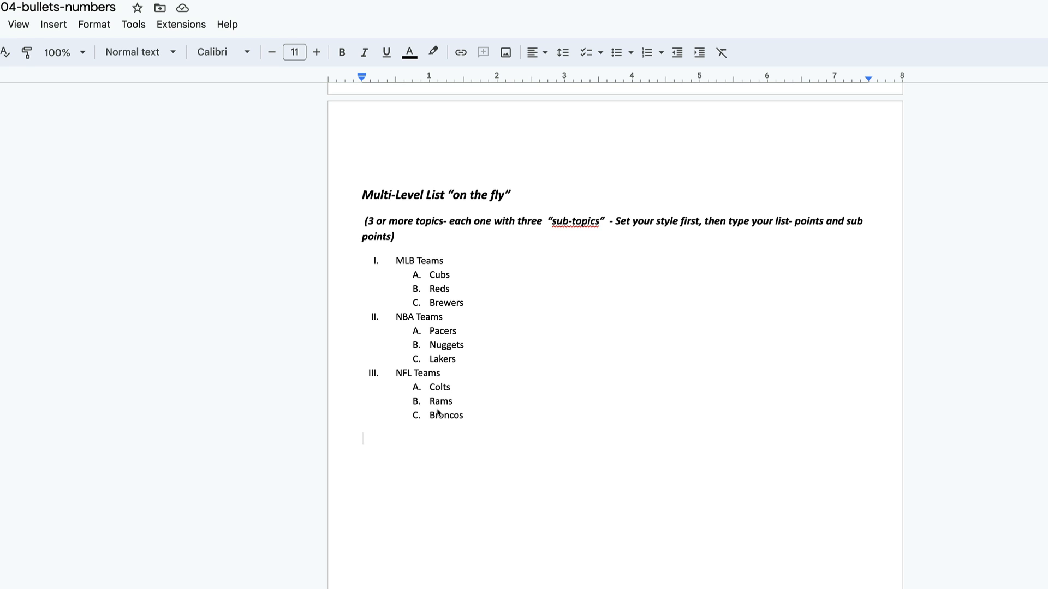
pyautogui.scroll(20, 439, 412)
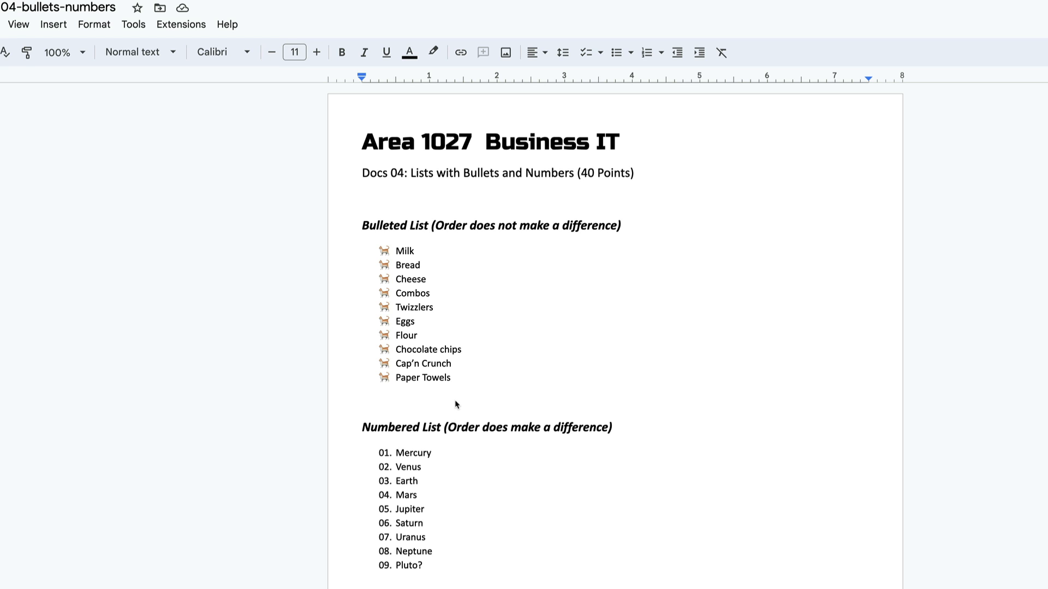
pyautogui.scroll(-4, 455, 404)
pyautogui.scroll(-11, 458, 404)
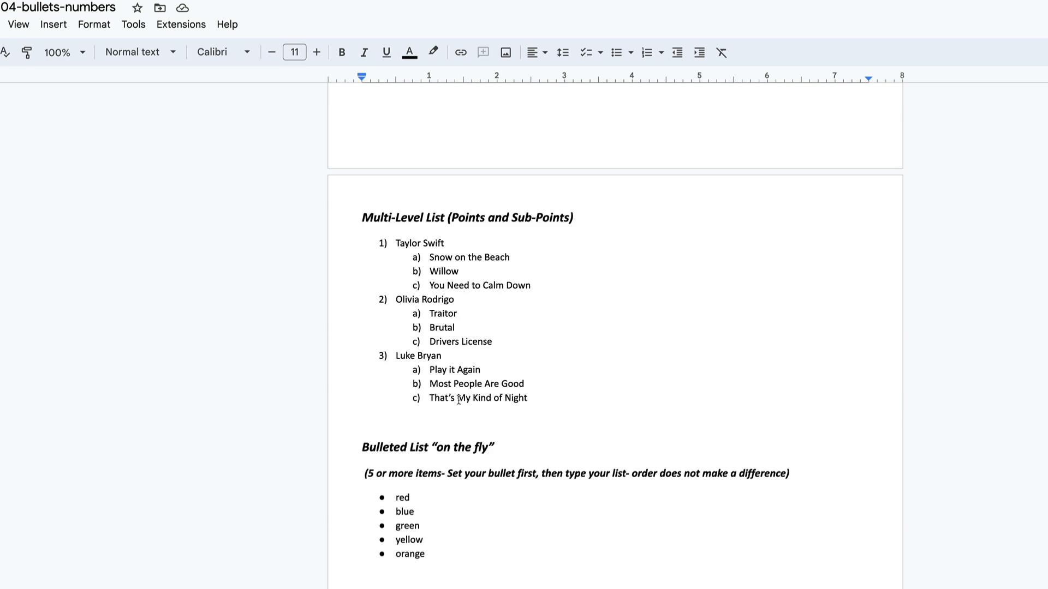
pyautogui.scroll(14, 459, 400)
pyautogui.scroll(1, 459, 400)
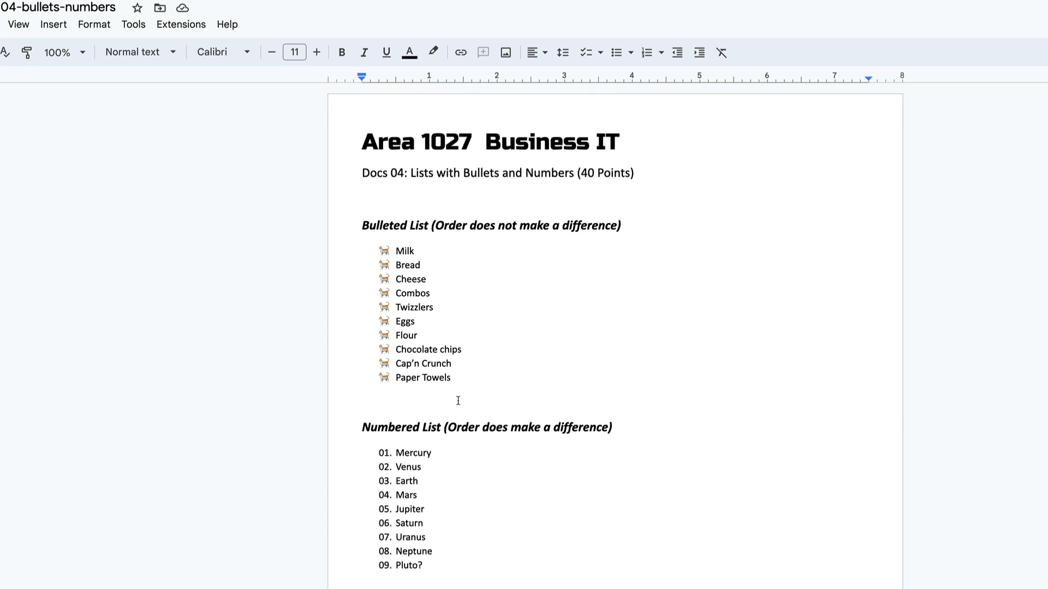